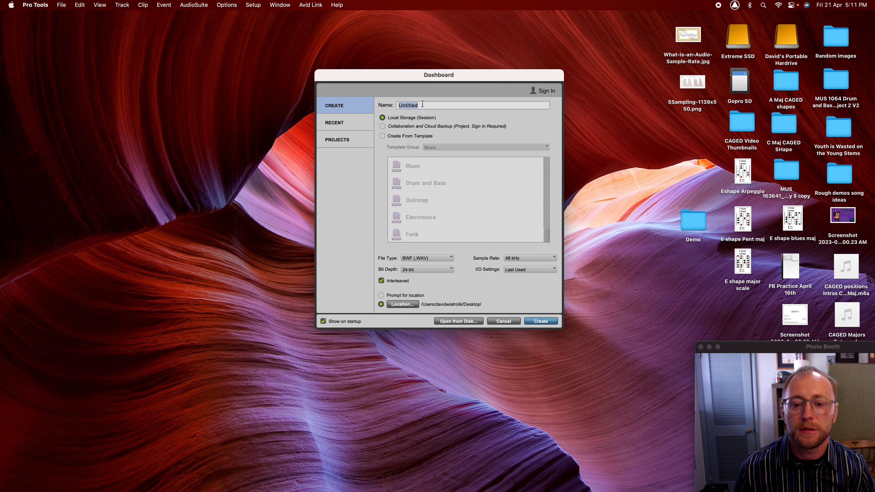
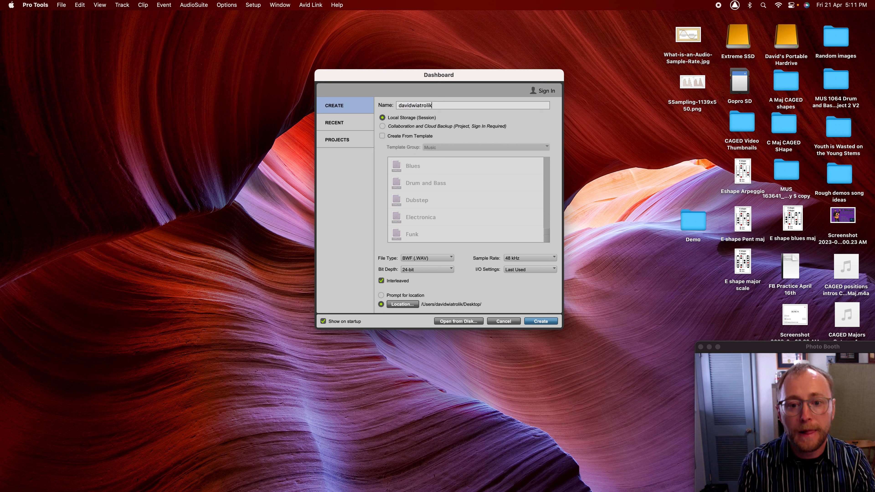
- Enter the student's name followed by _mus1063_Project1 as the session name
{"action": "type", "text": "_"}
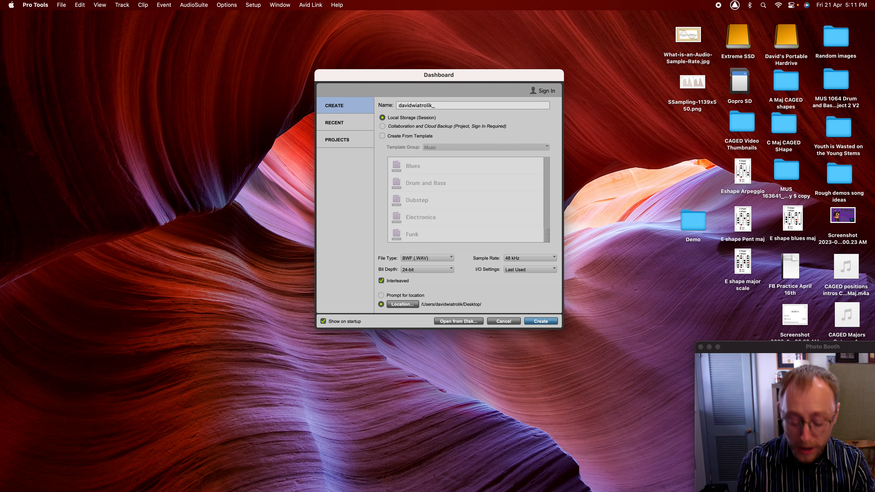
{"action": "type", "text": "mus1"}
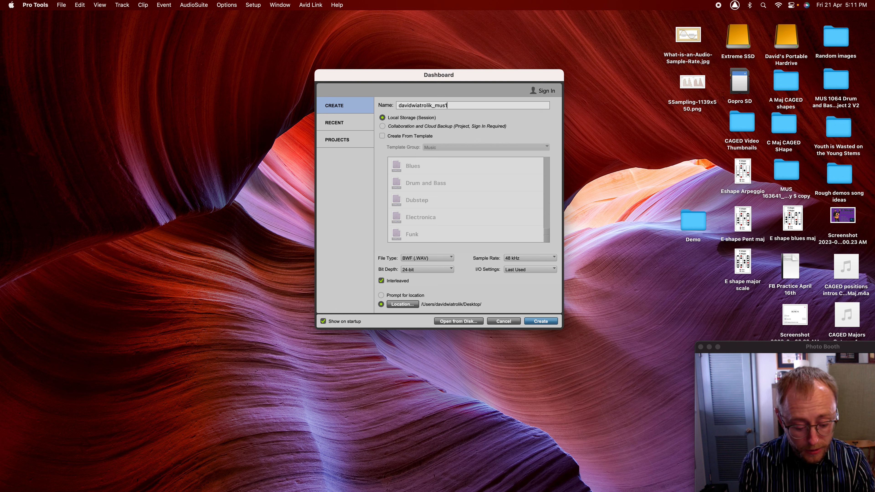
{"action": "type", "text": "063"}
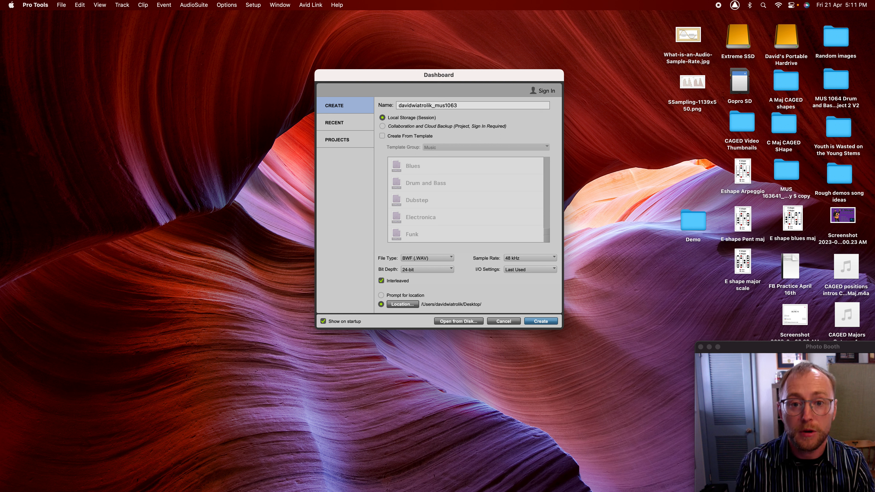
{"action": "type", "text": "_Project1"}
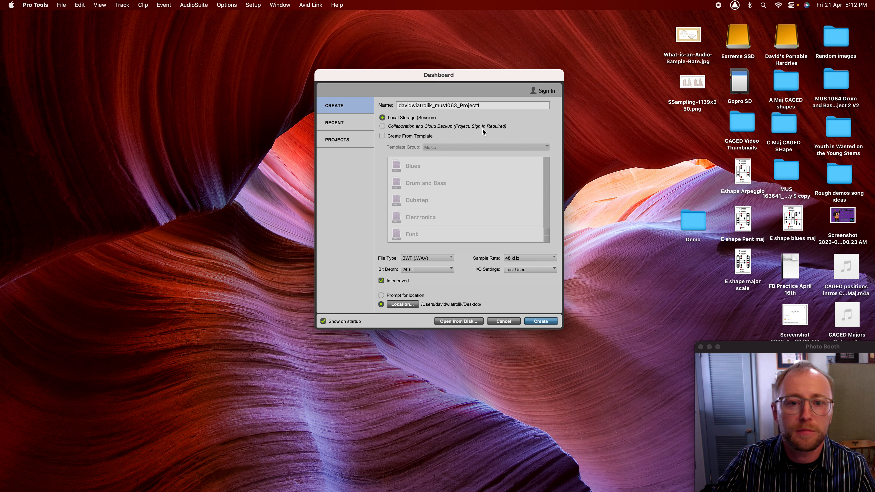
- Keep the session on Local Storage and leave Create From Template unchecked
{"action": "left_click", "coordinate": [382, 126]}
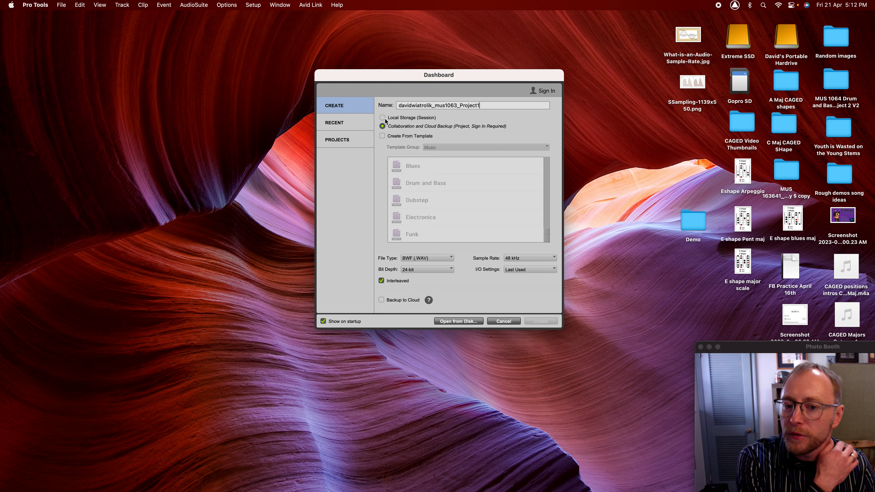
{"action": "left_click", "coordinate": [382, 118]}
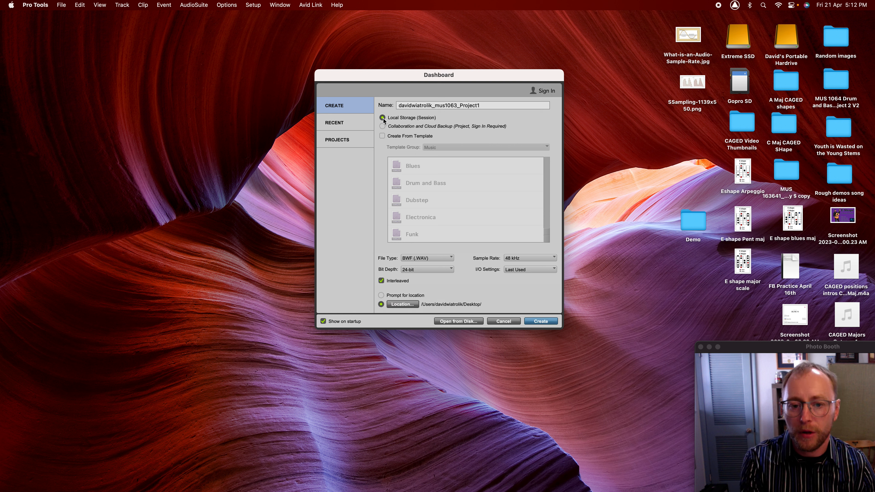
{"action": "left_click", "coordinate": [382, 136]}
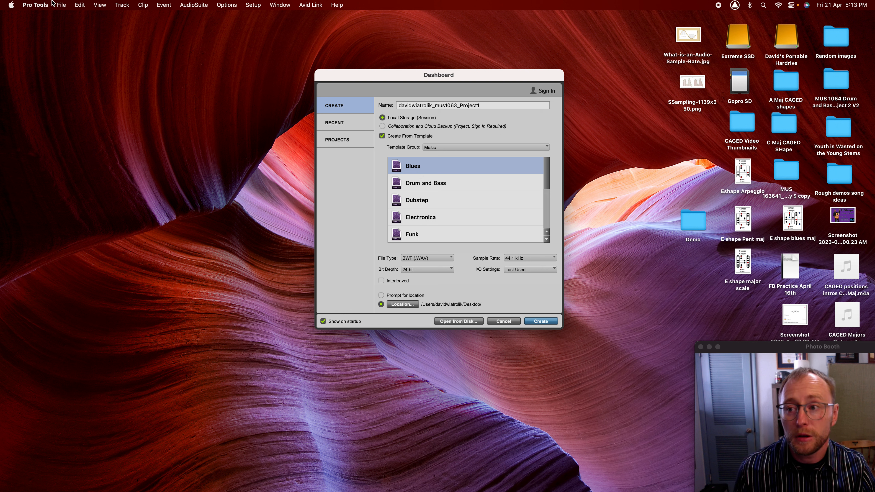
{"action": "left_click", "coordinate": [61, 5]}
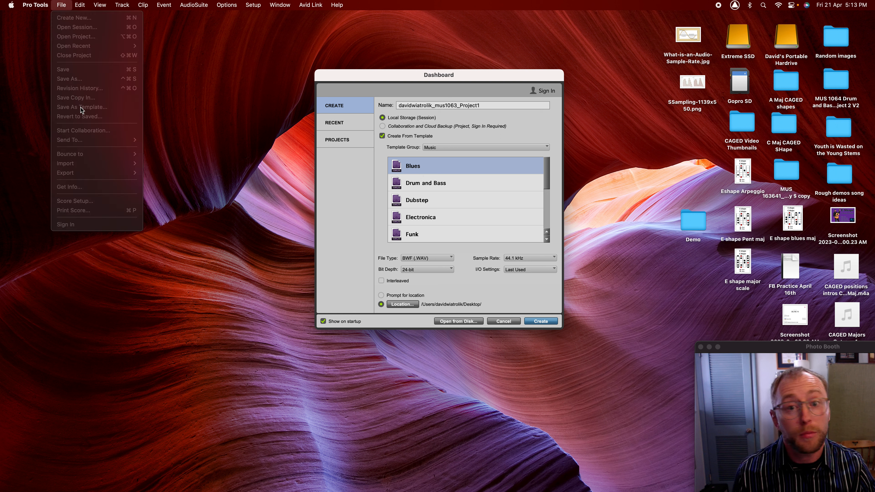
{"action": "left_click", "coordinate": [413, 77]}
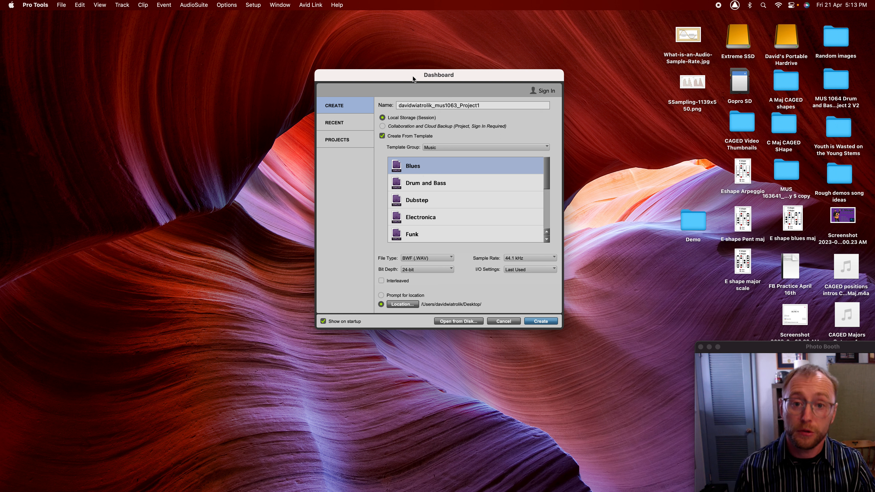
{"action": "left_click", "coordinate": [382, 135]}
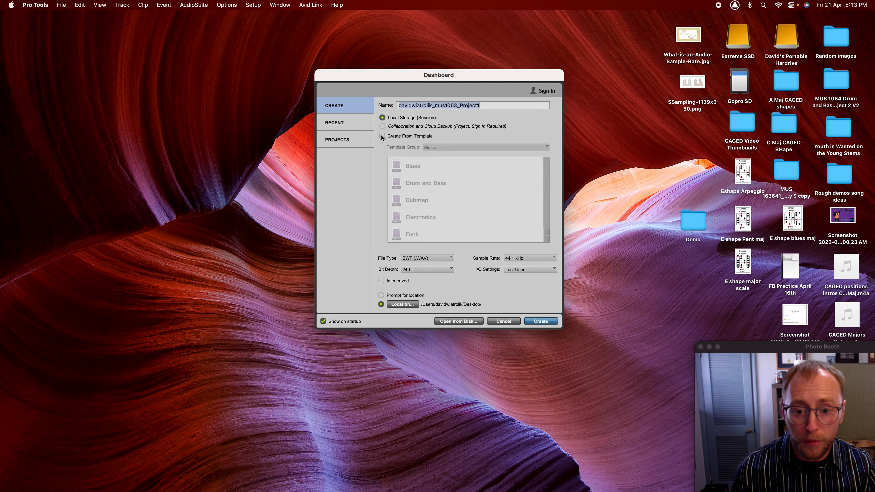
{"action": "left_click", "coordinate": [434, 261]}
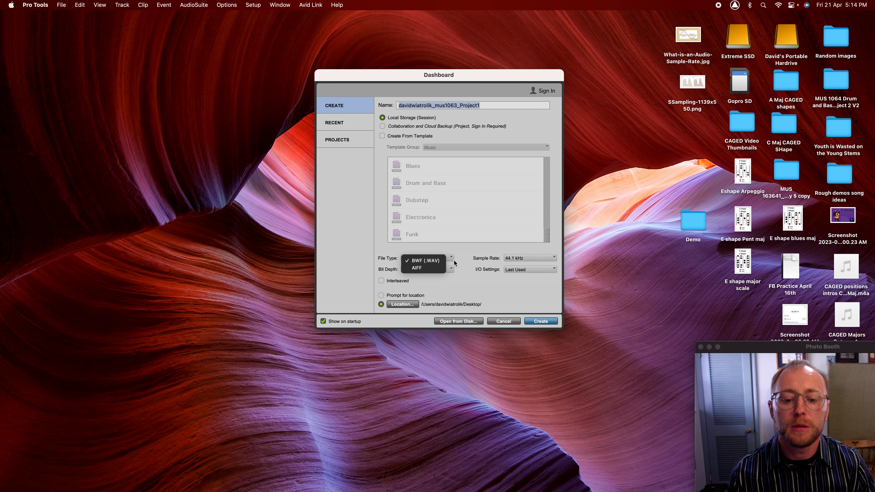
{"action": "left_click", "coordinate": [438, 261]}
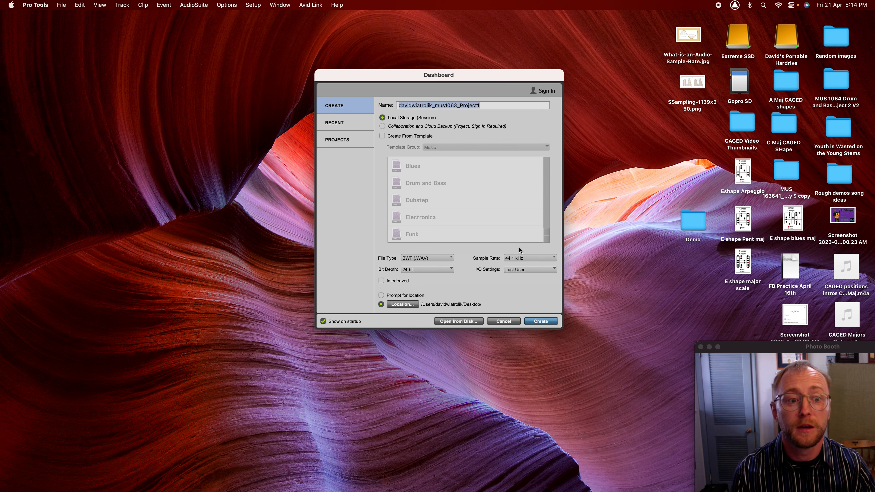
{"action": "left_click", "coordinate": [689, 35]}
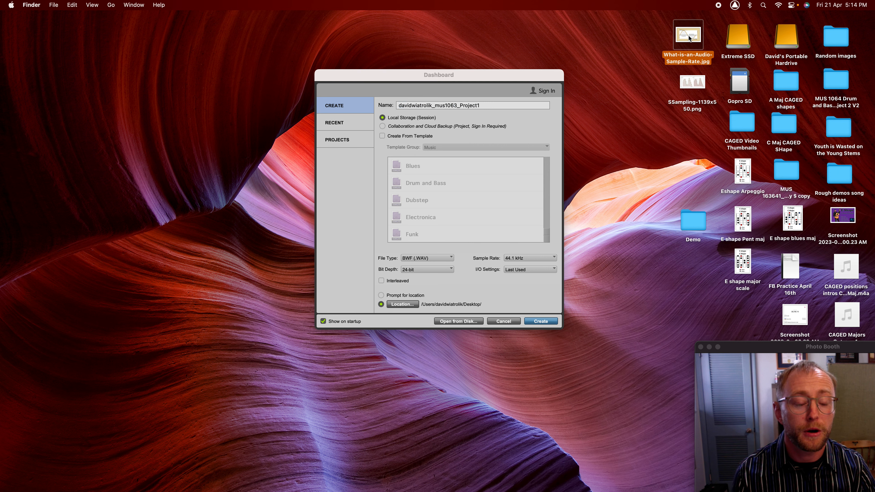
{"action": "double_click", "coordinate": [689, 35]}
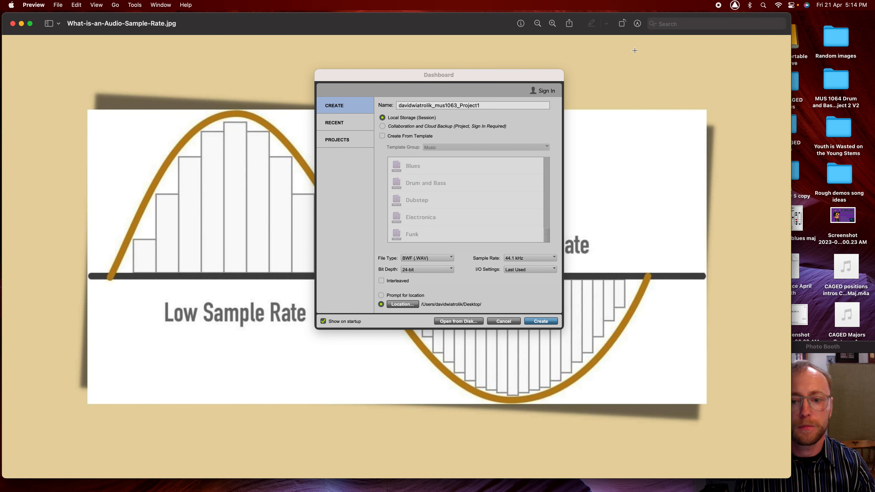
{"action": "left_click_drag", "start_coordinate": [516, 23], "coordinate": [517, 23]}
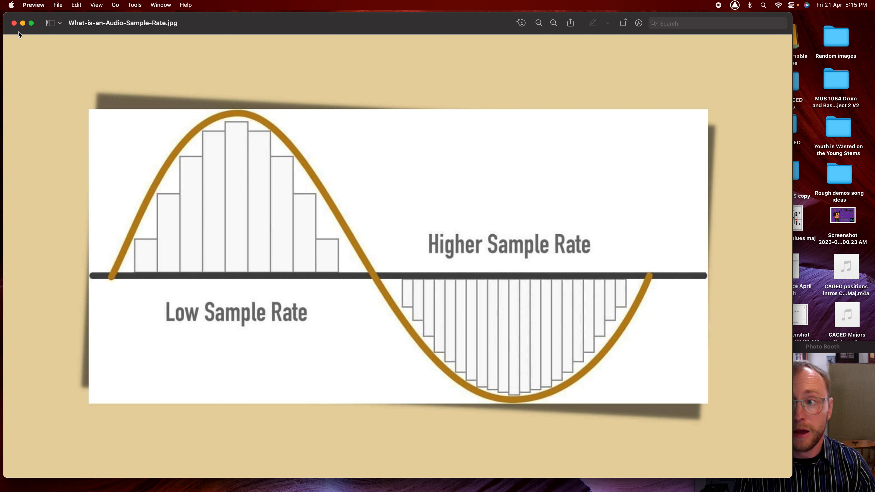
{"action": "left_click", "coordinate": [14, 23]}
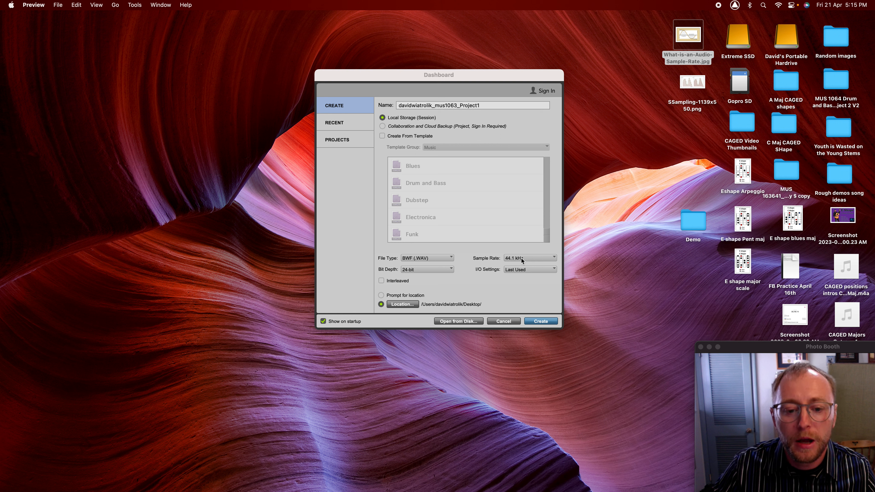
- Choose 48 kHz as the session sample rate
{"action": "left_click", "coordinate": [521, 258]}
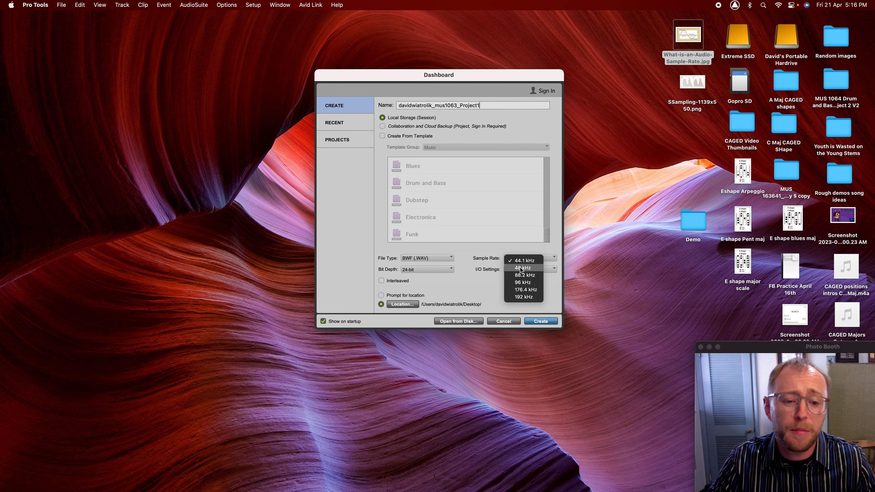
{"action": "left_click", "coordinate": [520, 267]}
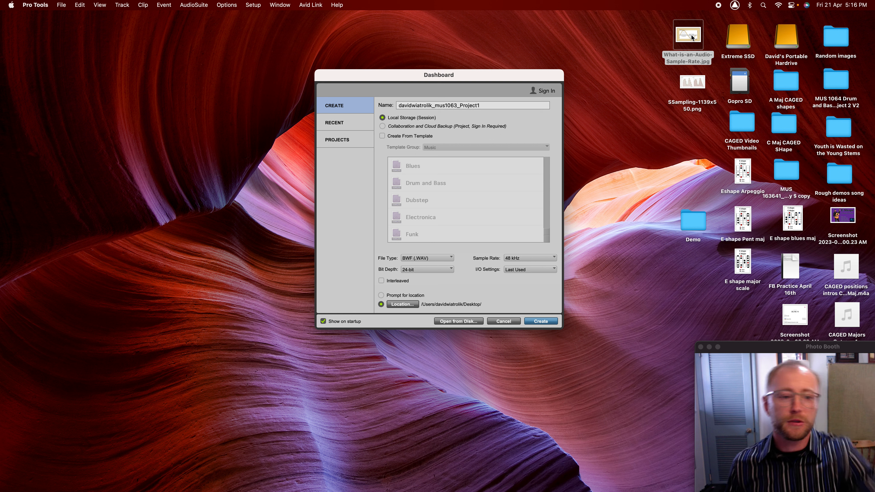
{"action": "left_click", "coordinate": [691, 83]}
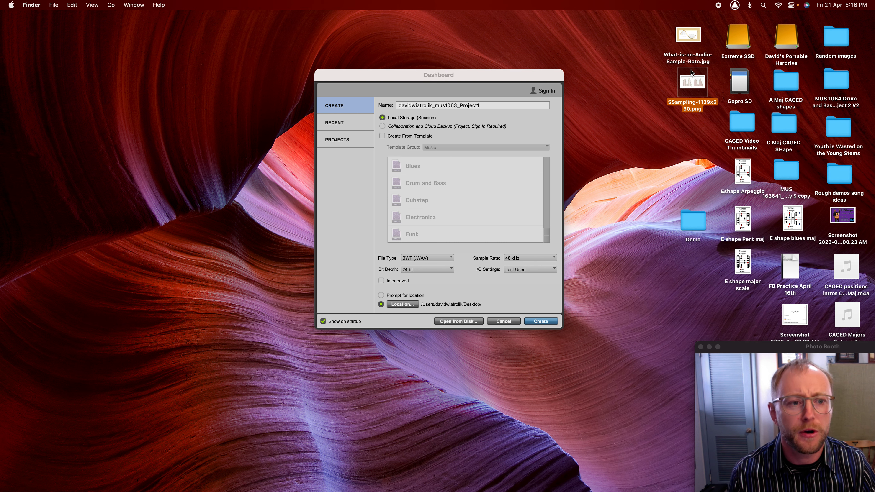
{"action": "key", "text": "space"}
{"action": "left_click_drag", "start_coordinate": [339, 240], "coordinate": [591, 77]}
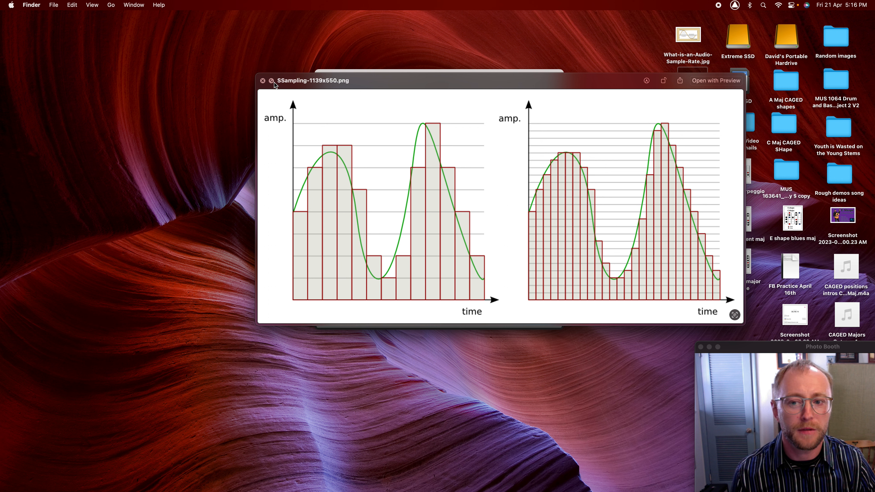
{"action": "left_click", "coordinate": [263, 82]}
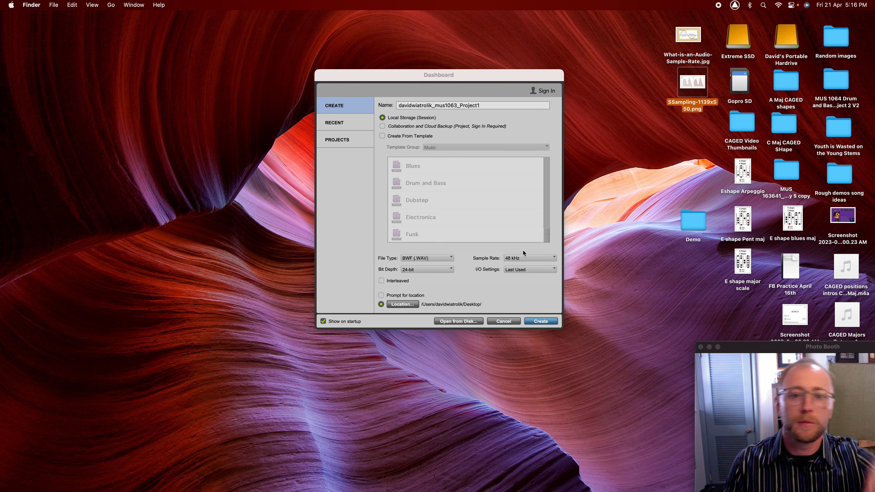
- Keep the session bit depth at 24-bit
{"action": "left_click", "coordinate": [424, 270]}
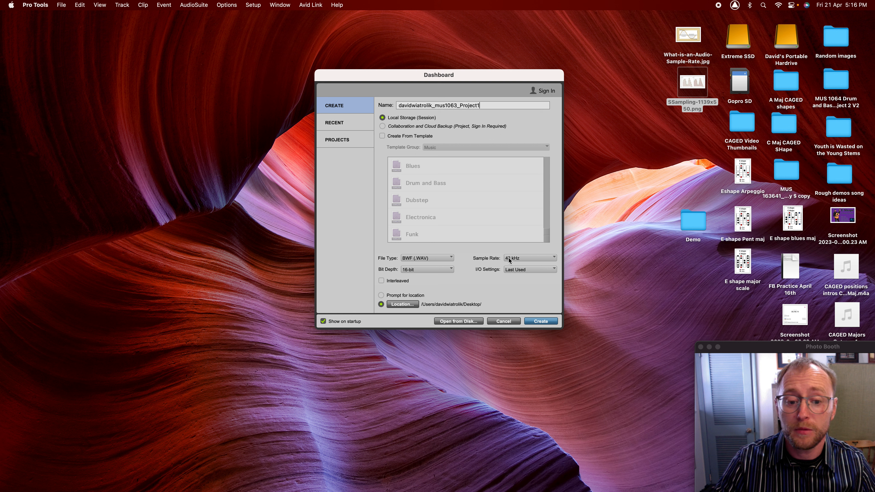
{"action": "left_click", "coordinate": [431, 269]}
{"action": "left_click", "coordinate": [431, 270]}
{"action": "left_click", "coordinate": [429, 279]}
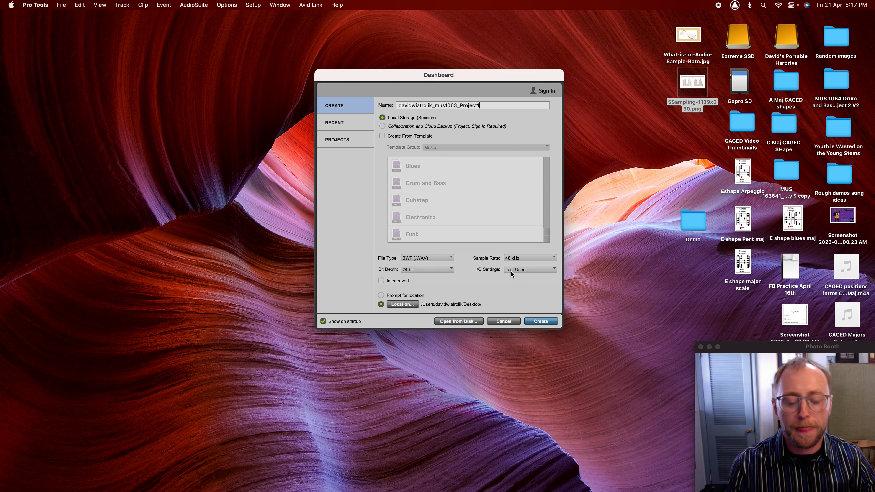
- Choose Stereo Mix for I/O Settings and leave Interleaved unchecked
{"action": "left_click", "coordinate": [517, 270]}
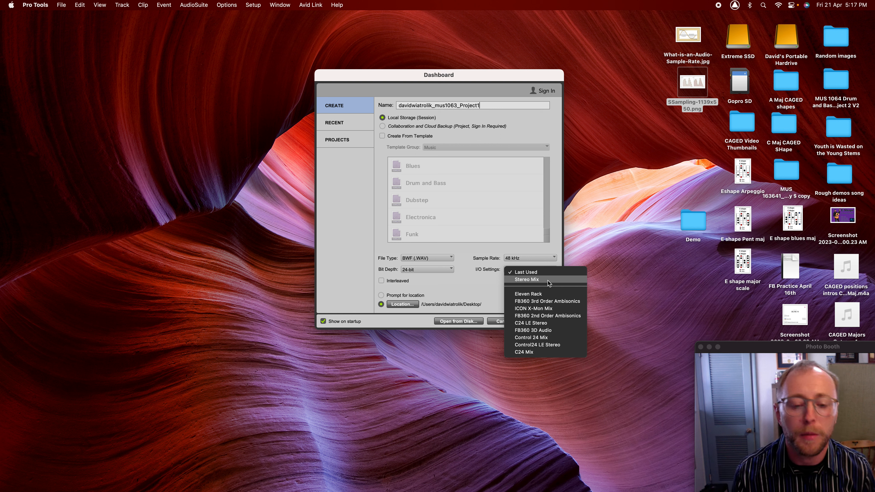
{"action": "left_click", "coordinate": [548, 282]}
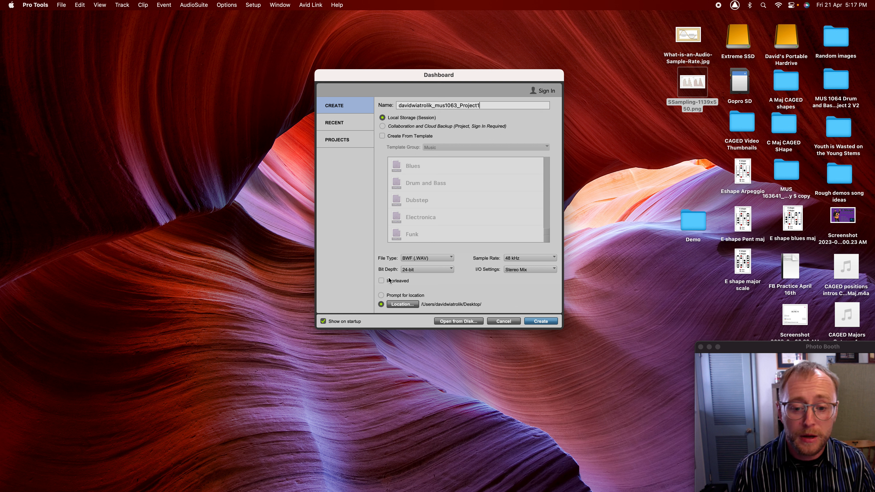
{"action": "left_click", "coordinate": [382, 281]}
{"action": "left_click", "coordinate": [382, 281]}
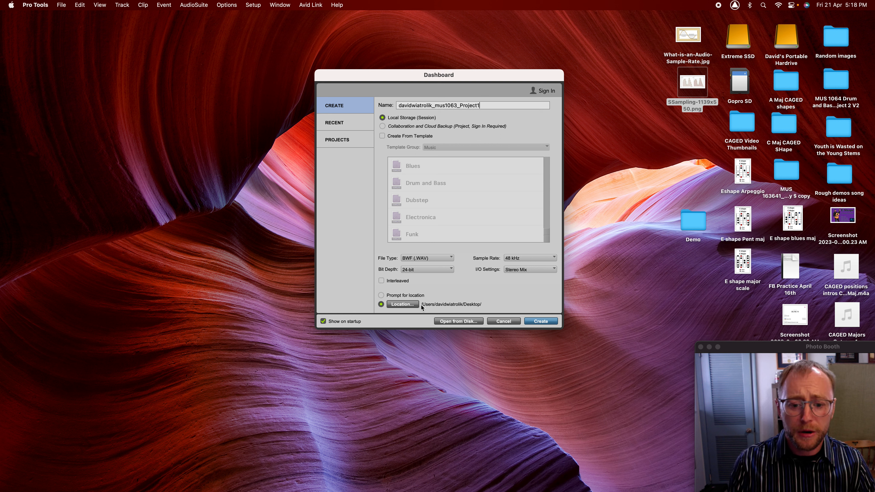
- Browse the Extreme SSD and portable drive for a folder, then cancel to keep the Desktop
{"action": "left_click_drag", "start_coordinate": [440, 72], "coordinate": [339, 38]}
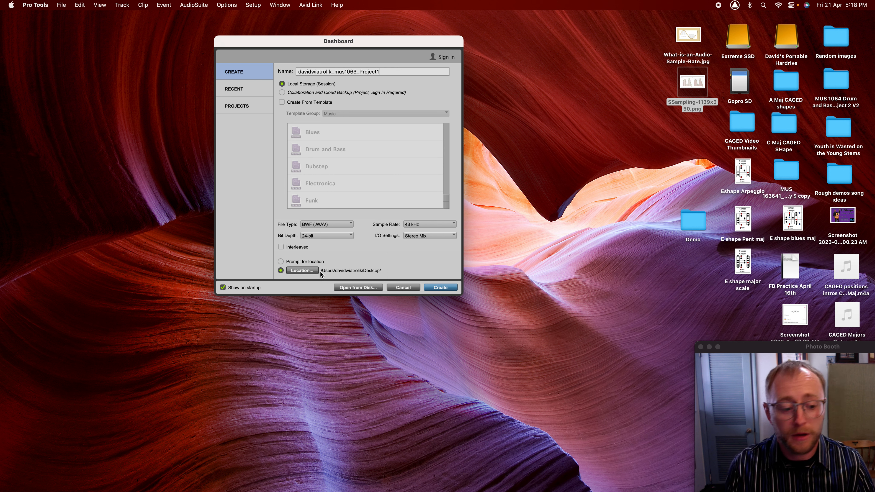
{"action": "left_click", "coordinate": [302, 271]}
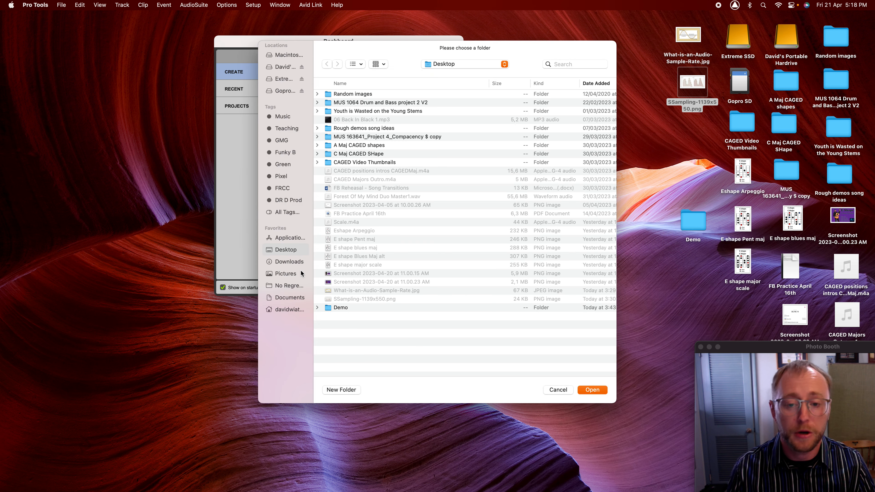
{"action": "left_click", "coordinate": [284, 79]}
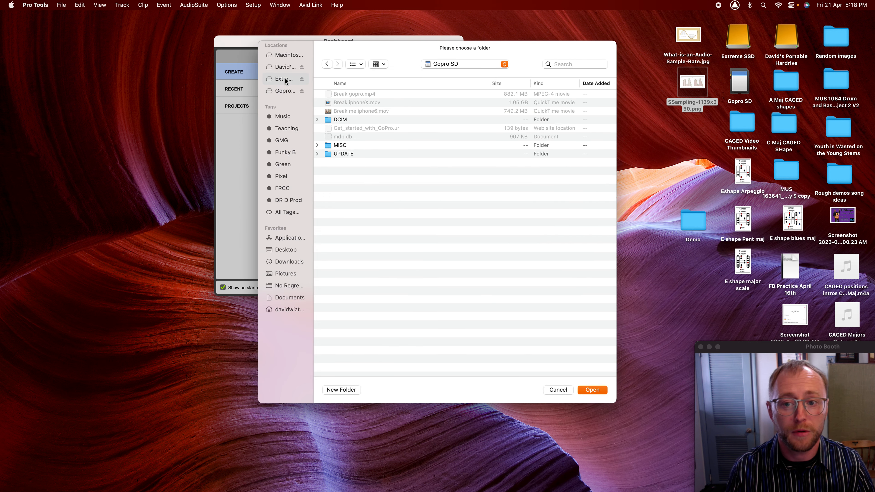
{"action": "left_click", "coordinate": [286, 67]}
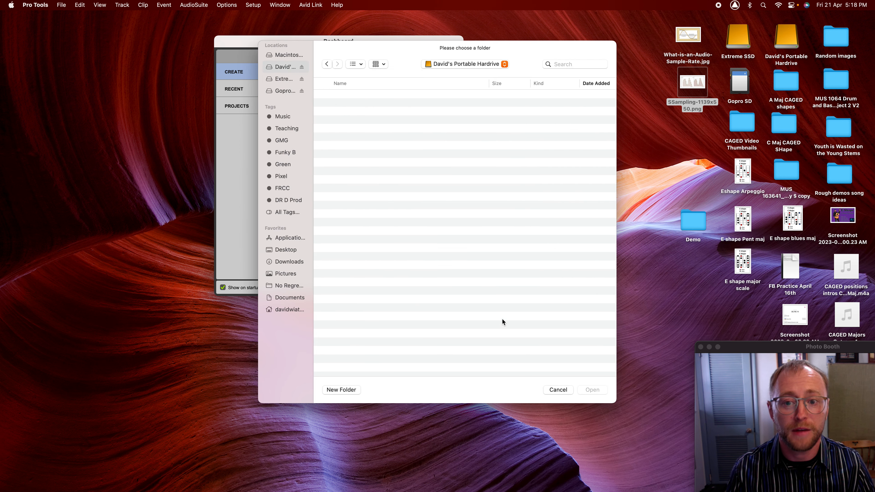
{"action": "left_click", "coordinate": [559, 390]}
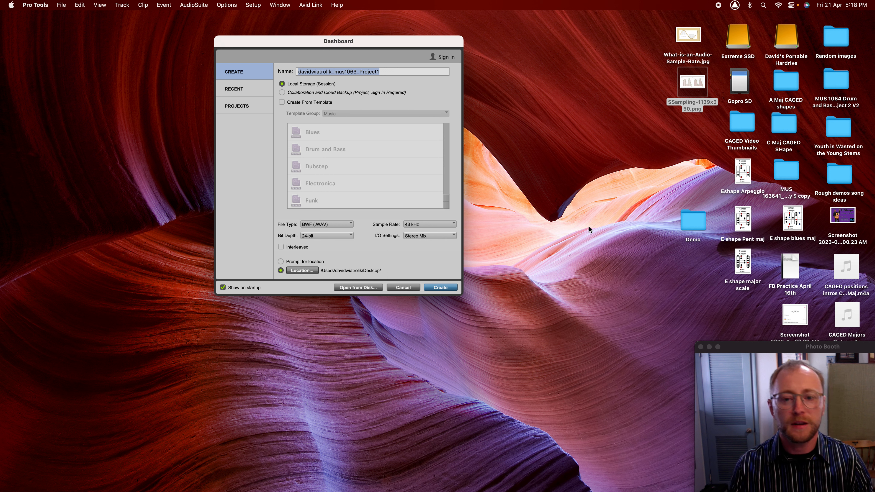
- Move the Demo folder among the other desktop folders
{"action": "left_click_drag", "start_coordinate": [691, 223], "coordinate": [560, 126]}
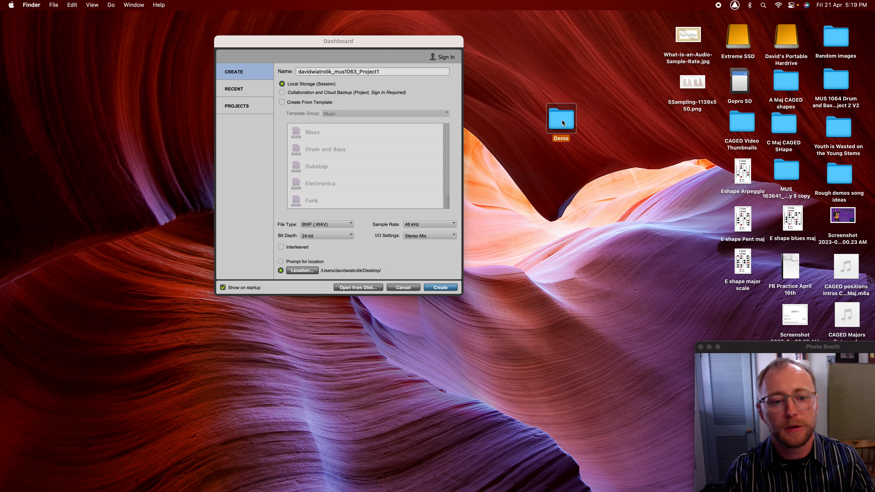
{"action": "left_click_drag", "start_coordinate": [678, 138], "coordinate": [687, 131]}
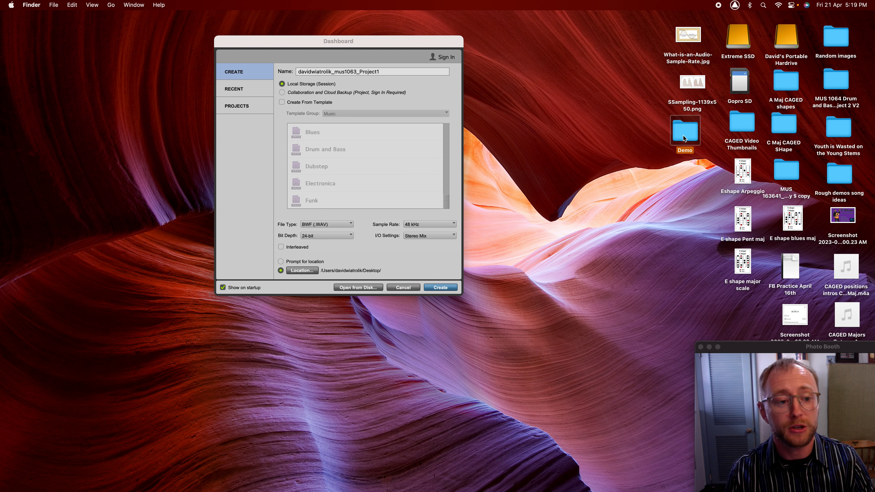
{"action": "left_click", "coordinate": [681, 182]}
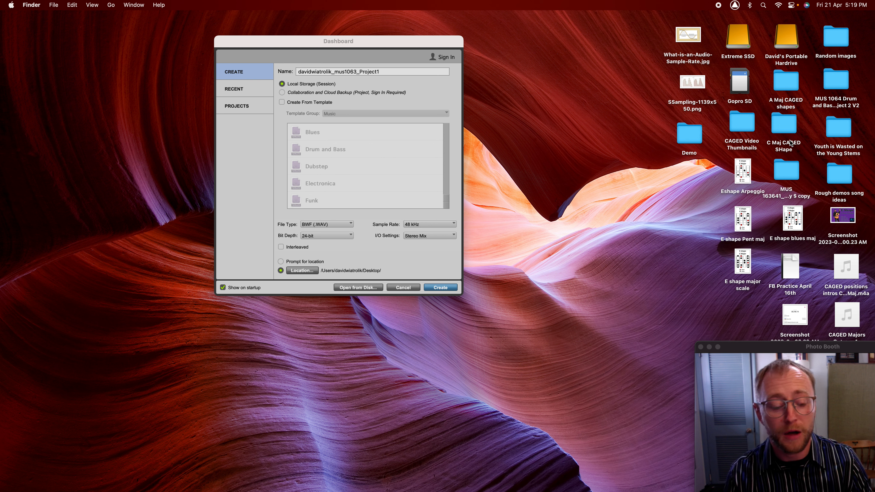
- Inspect the Demo folder's contents, then create the new session with its folder on the Desktop
{"action": "double_click", "coordinate": [694, 140]}
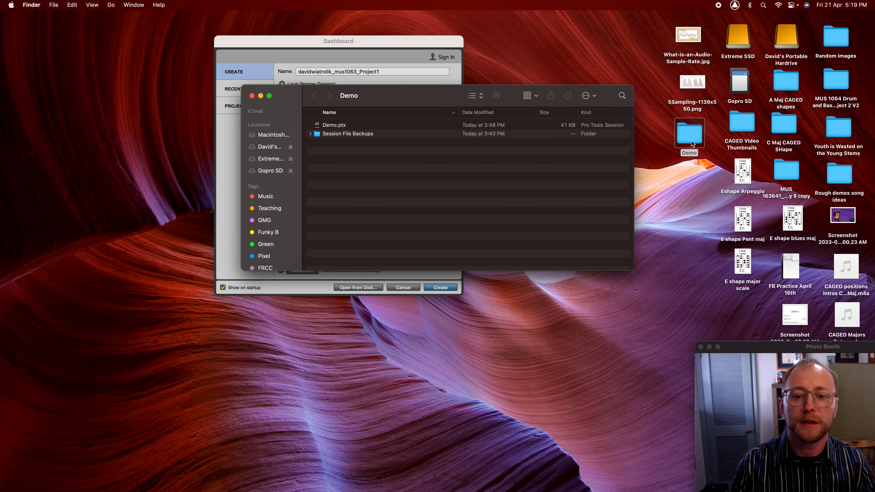
{"action": "left_click", "coordinate": [251, 95]}
{"action": "key", "text": "Return"}
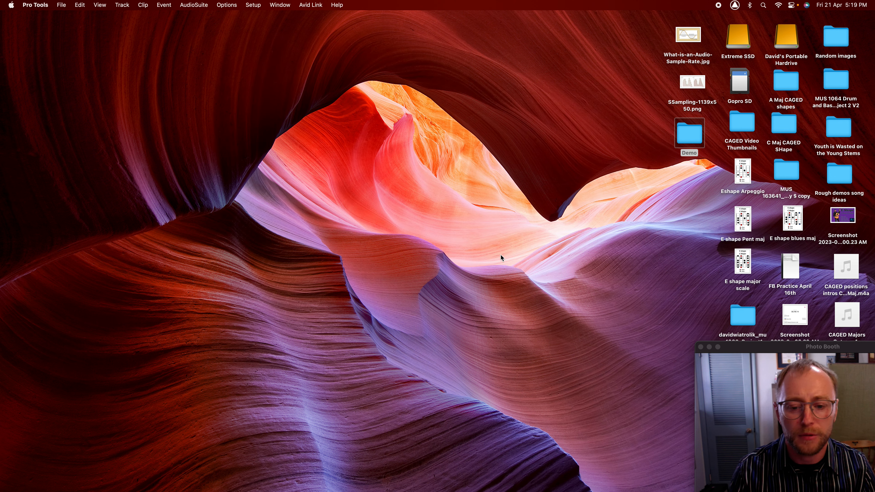
{"action": "left_click_drag", "start_coordinate": [741, 299], "coordinate": [744, 329]}
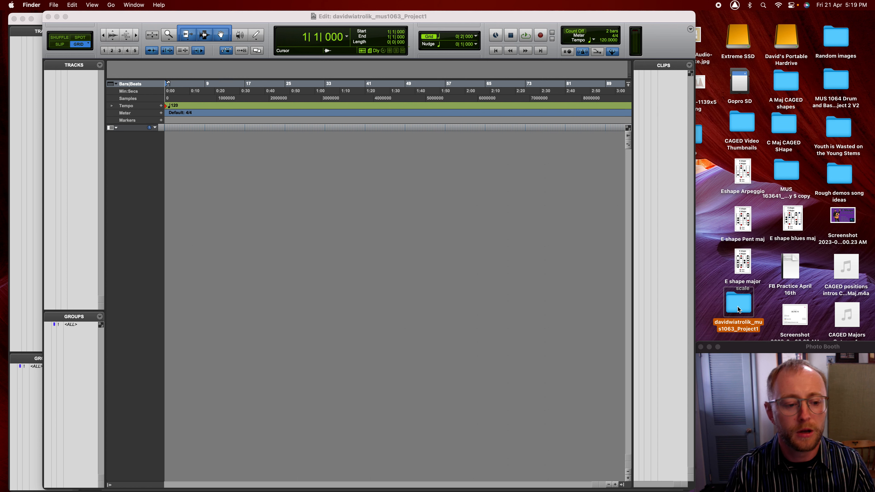
{"action": "double_click", "coordinate": [738, 307]}
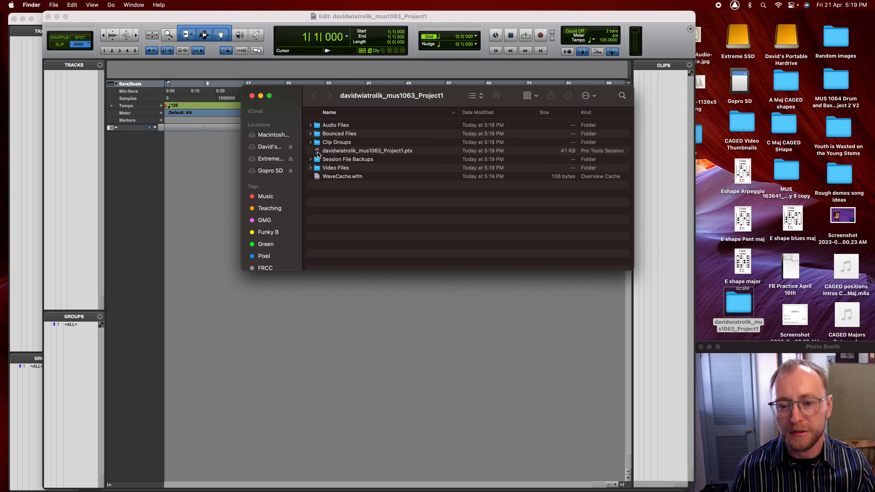
{"action": "left_click_drag", "start_coordinate": [319, 154], "coordinate": [340, 152]}
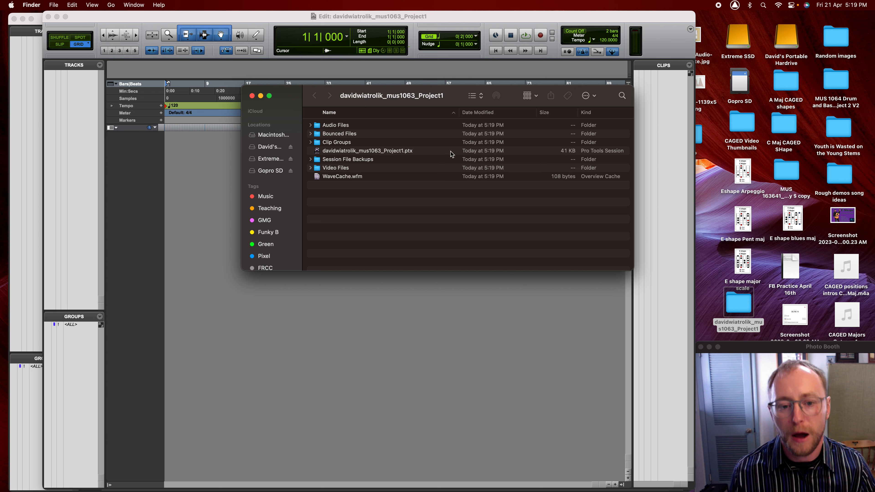
{"action": "left_click", "coordinate": [557, 153]}
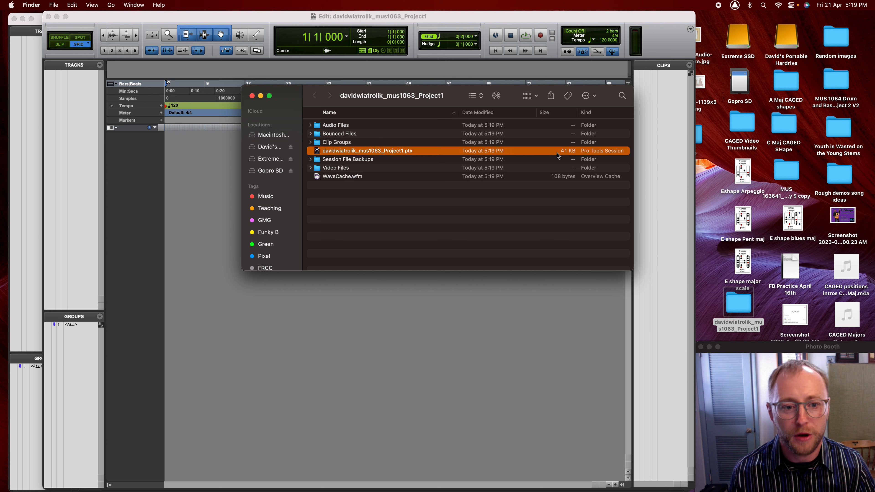
{"action": "left_click", "coordinate": [311, 125]}
{"action": "left_click", "coordinate": [312, 126]}
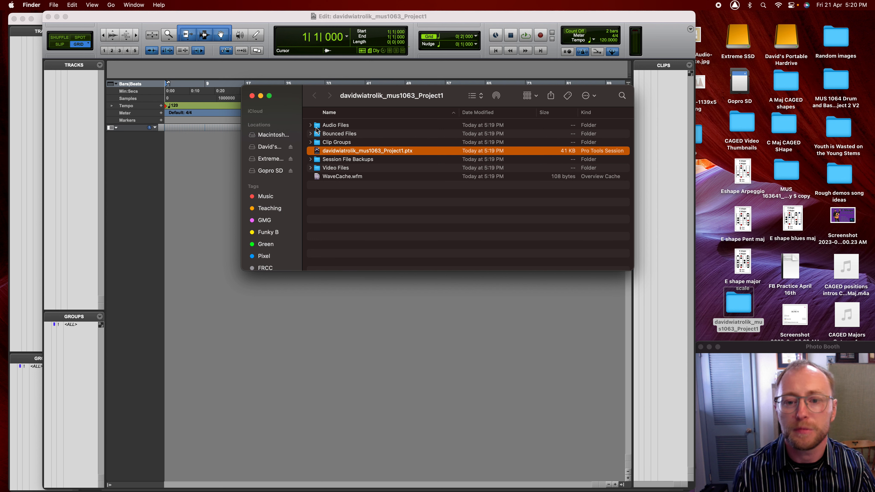
{"action": "left_click", "coordinate": [254, 97]}
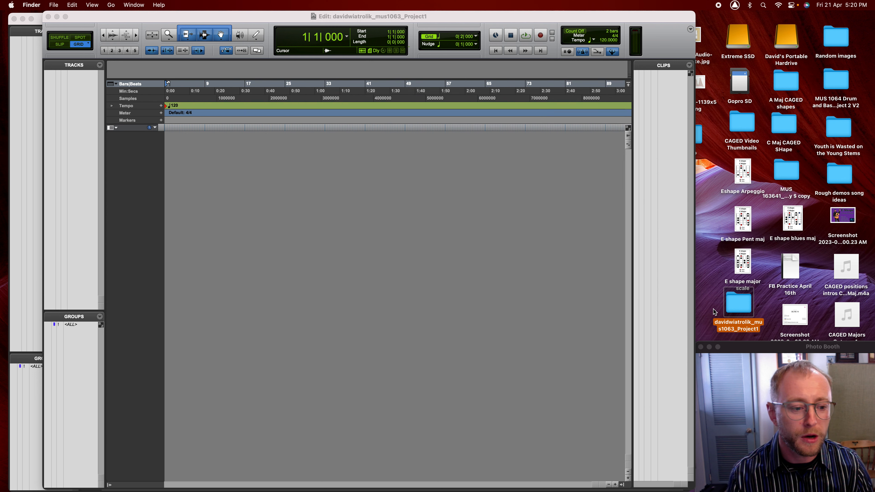
{"action": "left_click_drag", "start_coordinate": [735, 301], "coordinate": [736, 307]}
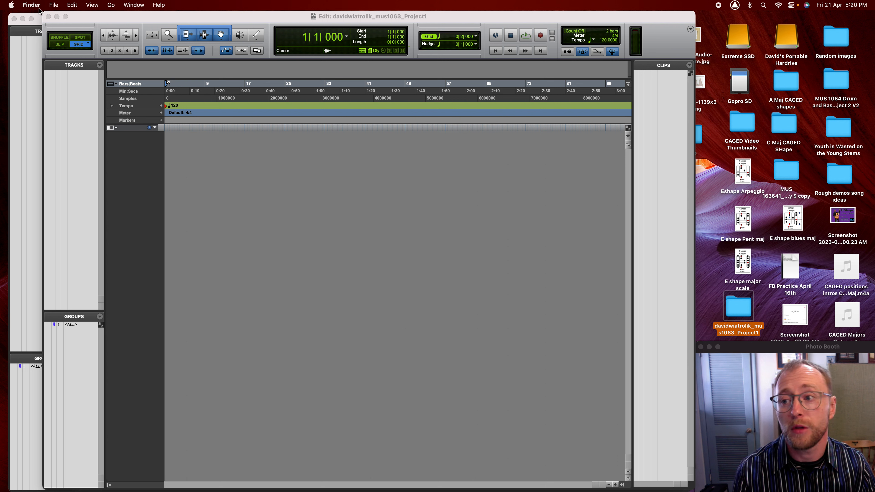
{"action": "left_click", "coordinate": [54, 5]}
{"action": "left_click", "coordinate": [54, 5]}
{"action": "left_click", "coordinate": [53, 5]}
{"action": "left_click", "coordinate": [54, 4]}
{"action": "left_click", "coordinate": [40, 4]}
{"action": "left_click", "coordinate": [223, 22]}
{"action": "left_click", "coordinate": [59, 5]}
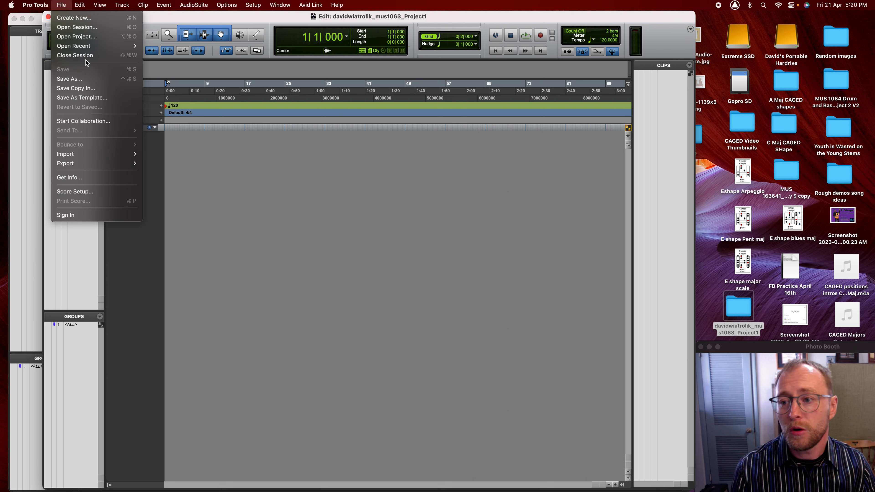
{"action": "mouse_move", "coordinate": [86, 50]}
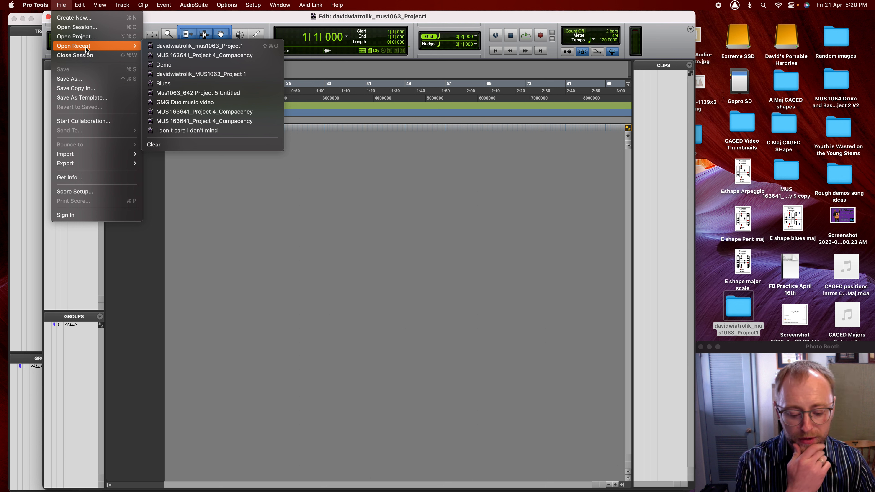
{"action": "left_click", "coordinate": [264, 19]}
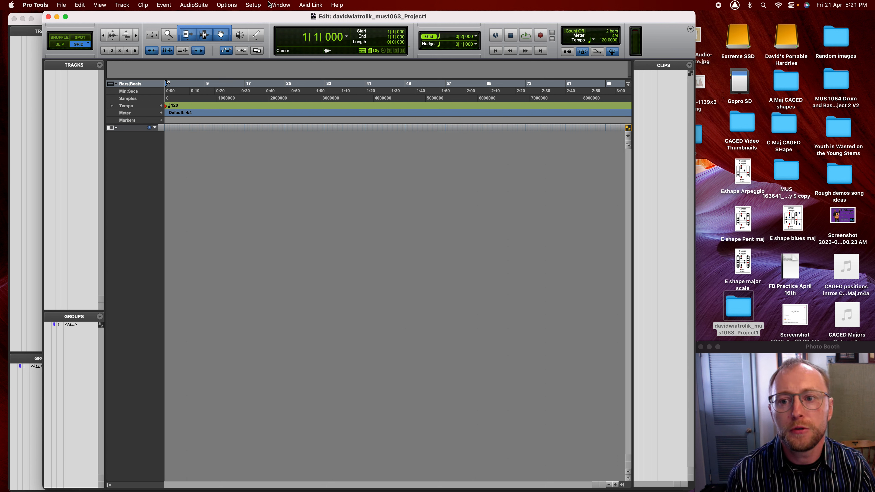
{"action": "left_click", "coordinate": [253, 5]}
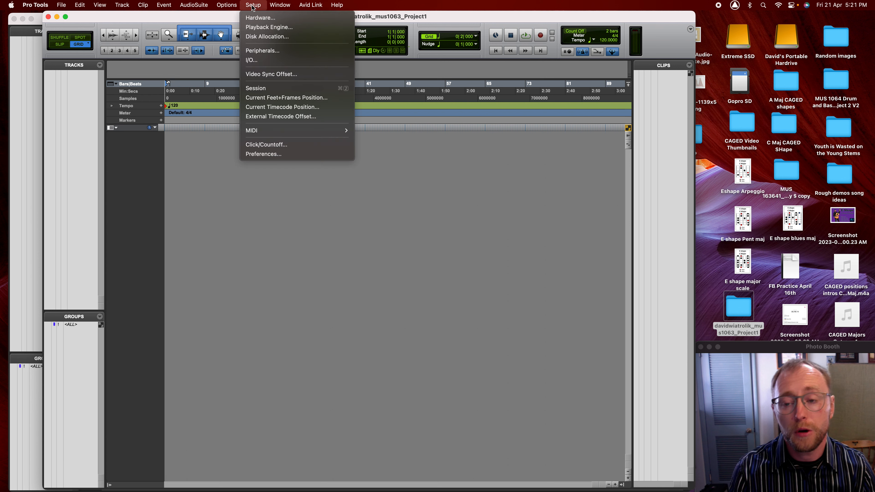
{"action": "left_click", "coordinate": [269, 28]}
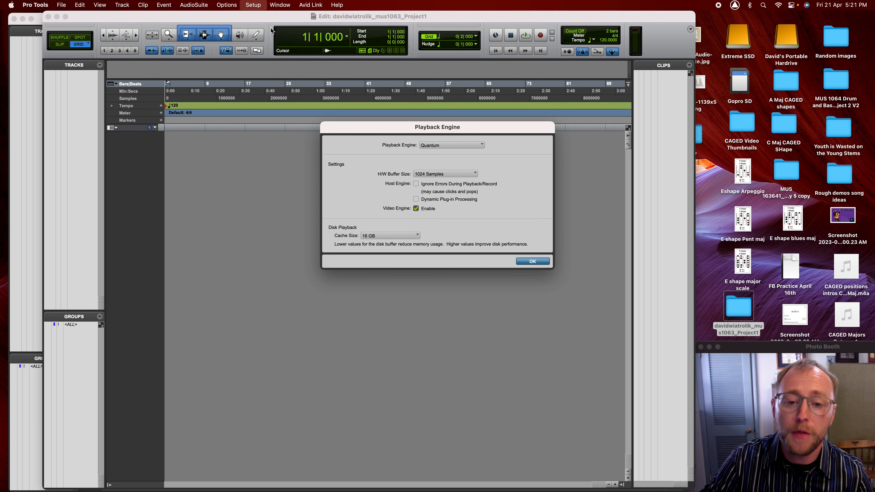
{"action": "left_click", "coordinate": [435, 148]}
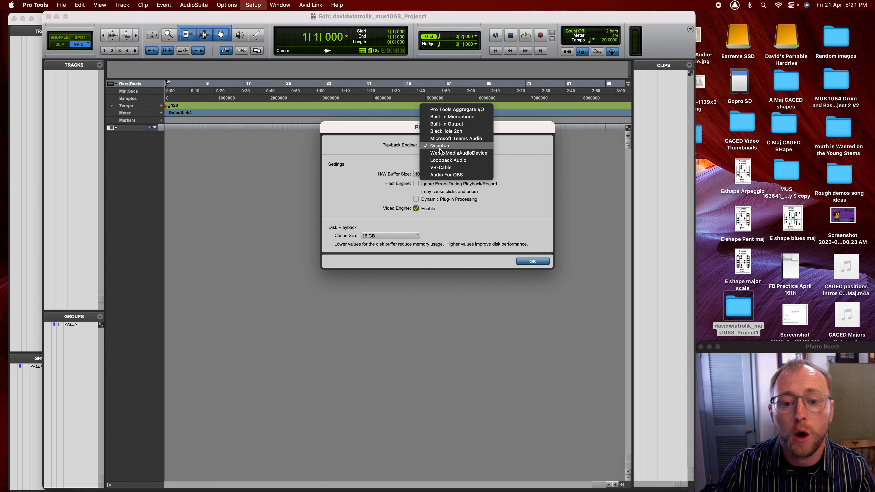
{"action": "left_click", "coordinate": [444, 146]}
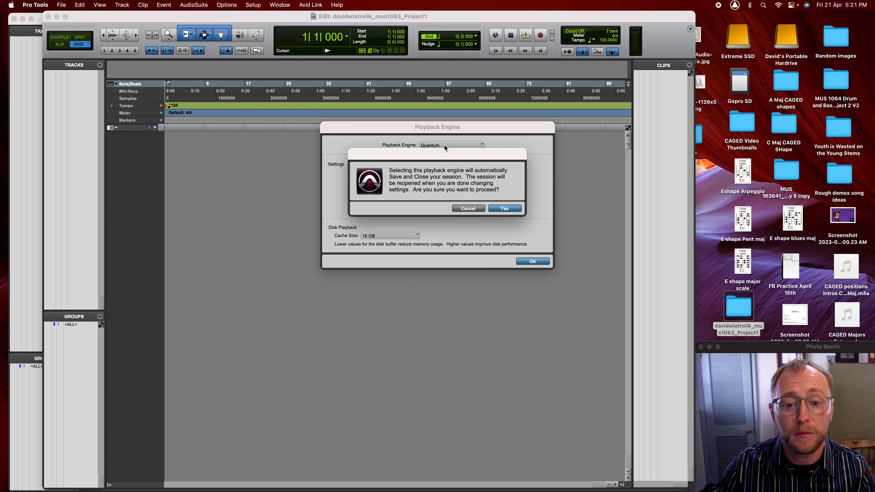
{"action": "left_click", "coordinate": [473, 208]}
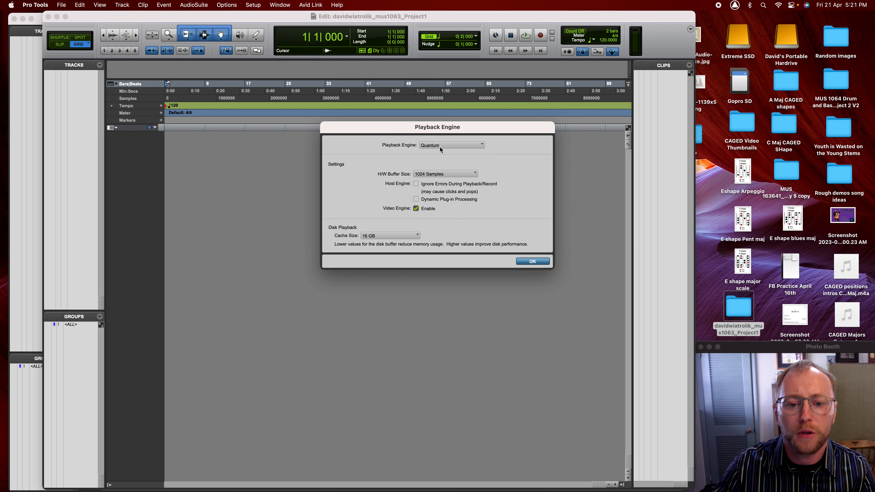
{"action": "left_click", "coordinate": [439, 146]}
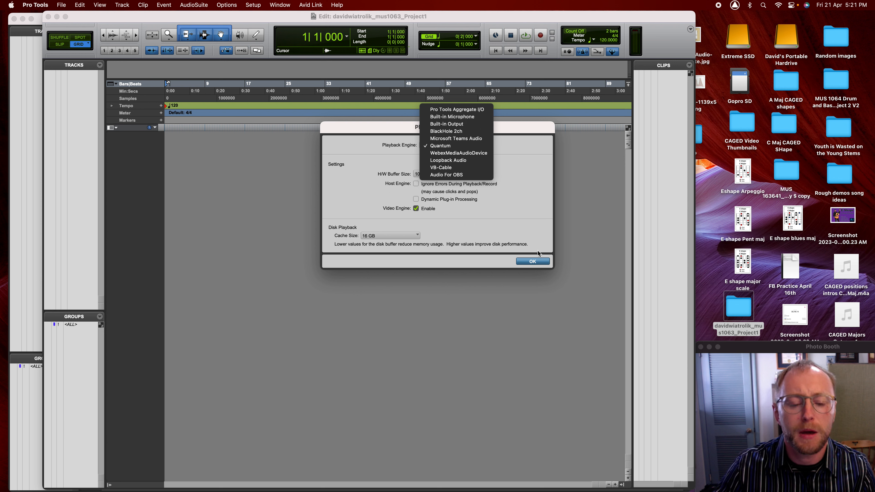
{"action": "left_click", "coordinate": [529, 263]}
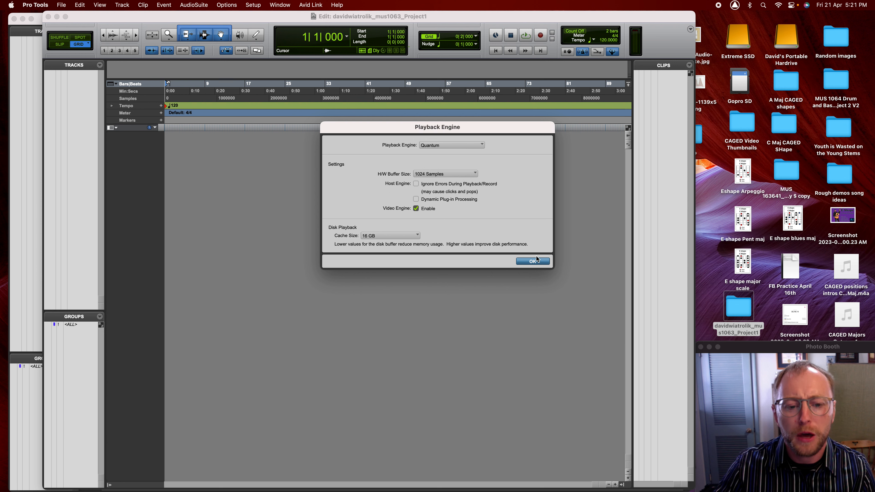
{"action": "left_click", "coordinate": [532, 262]}
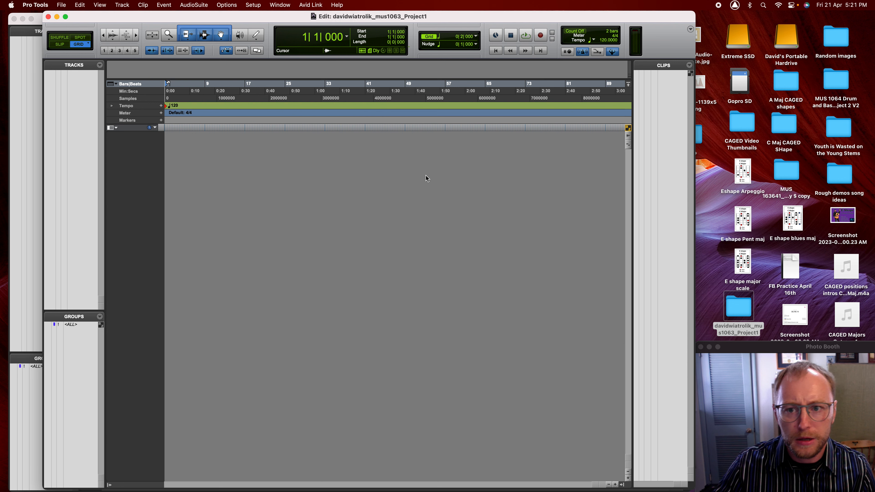
{"action": "mouse_move", "coordinate": [864, 211]}
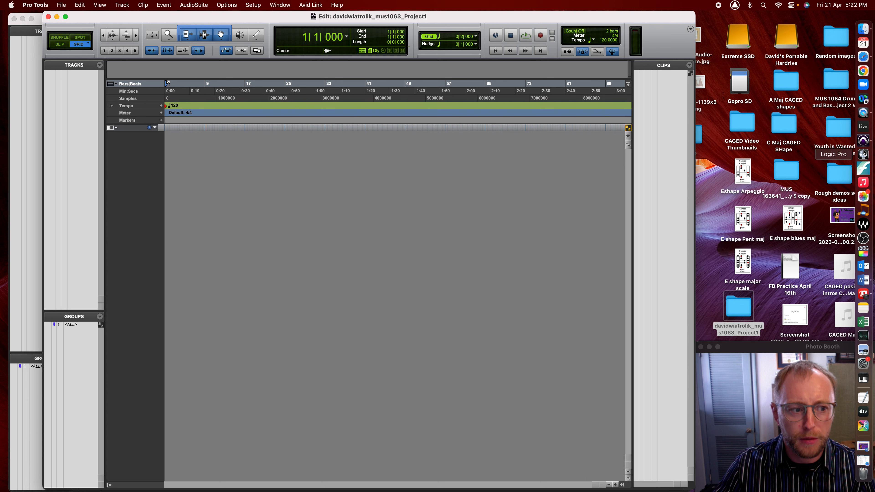
- Open the Sound pane in System Settings and review the input and output devices
{"action": "left_click", "coordinate": [865, 366]}
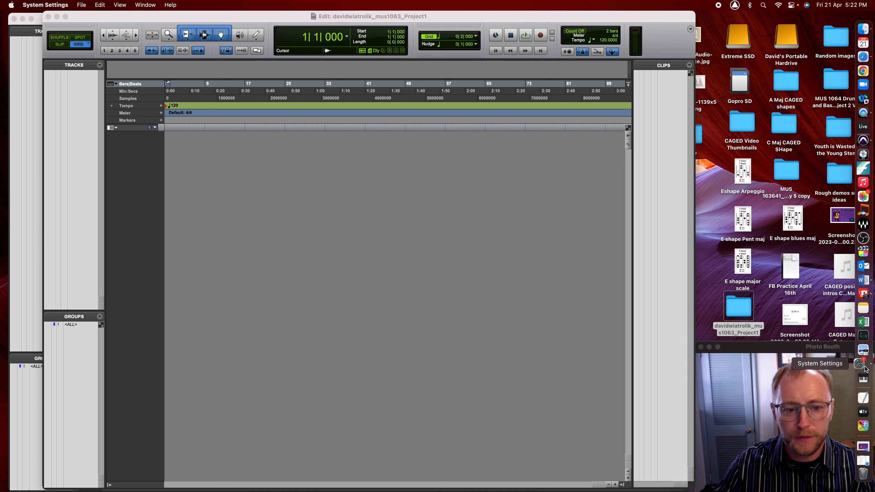
{"action": "left_click_drag", "start_coordinate": [424, 62], "coordinate": [450, 26]}
{"action": "left_click", "coordinate": [310, 154]}
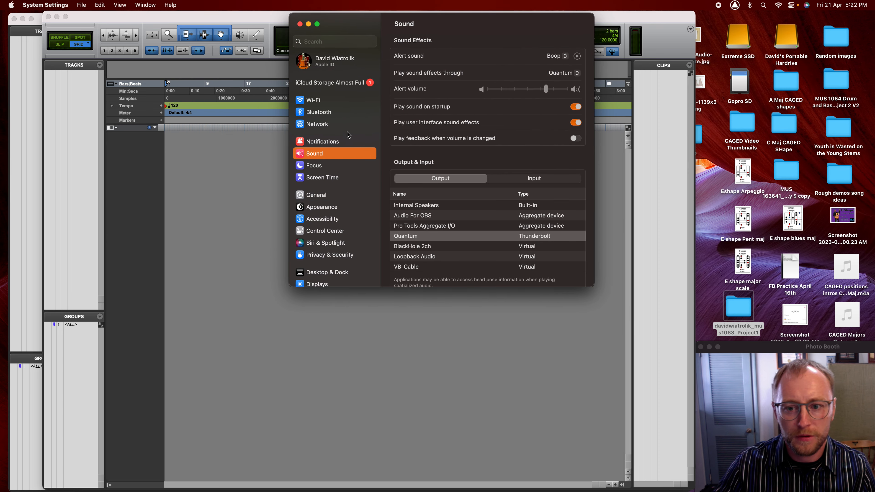
{"action": "left_click", "coordinate": [535, 182]}
{"action": "left_click", "coordinate": [468, 183]}
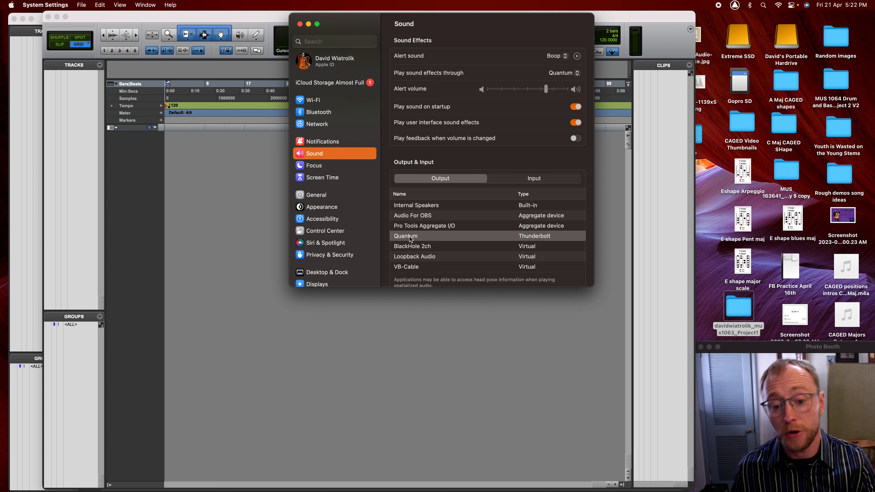
- Select Quantum as the sound output device and close System Settings
{"action": "left_click", "coordinate": [409, 236]}
{"action": "left_click", "coordinate": [534, 178]}
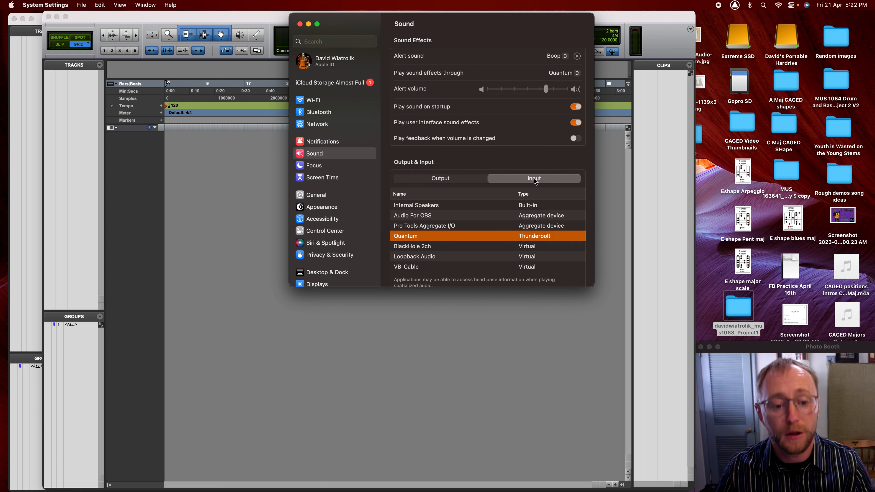
{"action": "left_click", "coordinate": [441, 178]}
{"action": "left_click", "coordinate": [424, 227]}
{"action": "left_click", "coordinate": [423, 237]}
{"action": "scroll", "coordinate": [424, 239], "scroll_direction": "down", "scroll_amount": 1}
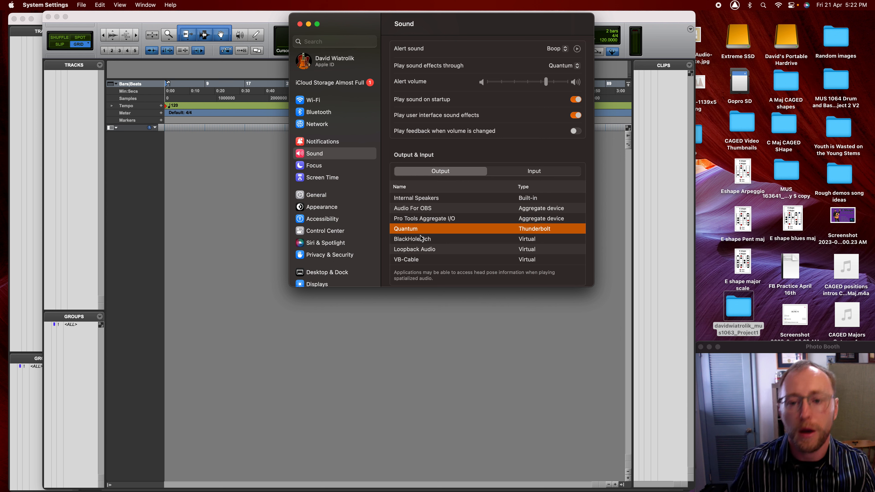
{"action": "left_click", "coordinate": [300, 25]}
{"action": "left_click_drag", "start_coordinate": [376, 12], "coordinate": [407, 12]}
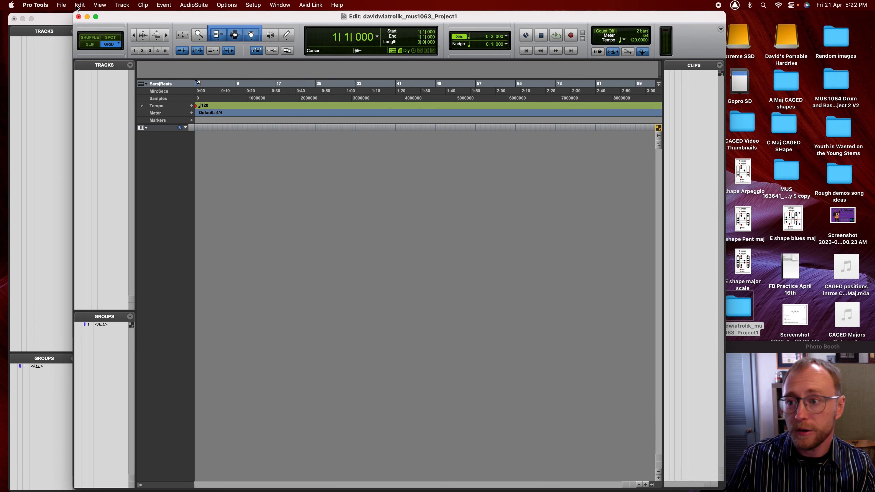
- Quit Pro Tools, choosing Don't Save for the empty session
{"action": "left_click", "coordinate": [42, 5]}
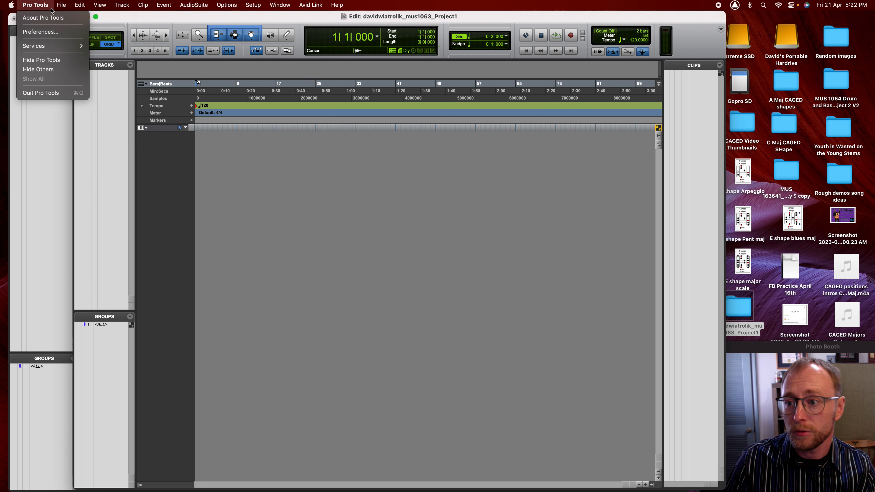
{"action": "left_click", "coordinate": [50, 93]}
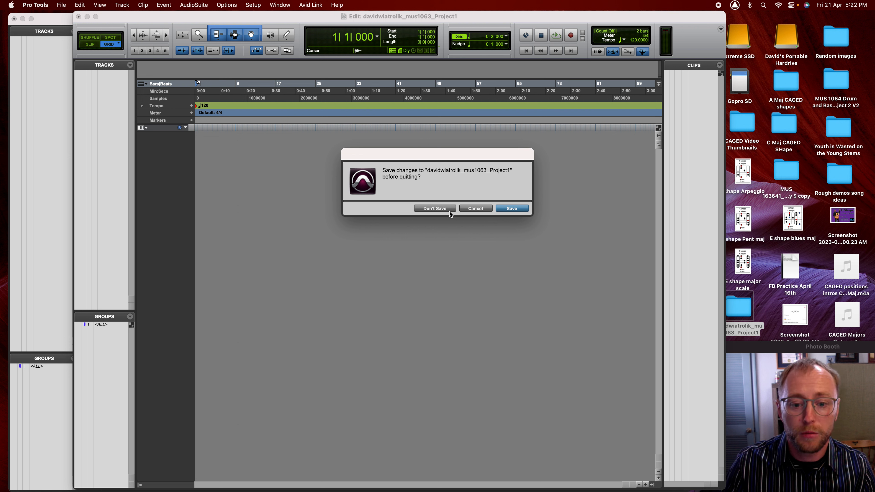
{"action": "left_click", "coordinate": [446, 209]}
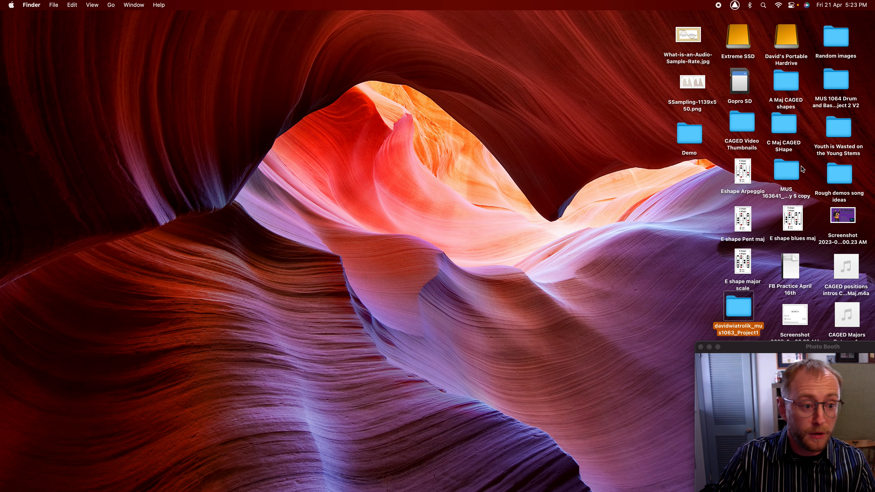
- Open the MUS 163641 project folder and launch its Project 4 .ptx session file
{"action": "left_click", "coordinate": [786, 171]}
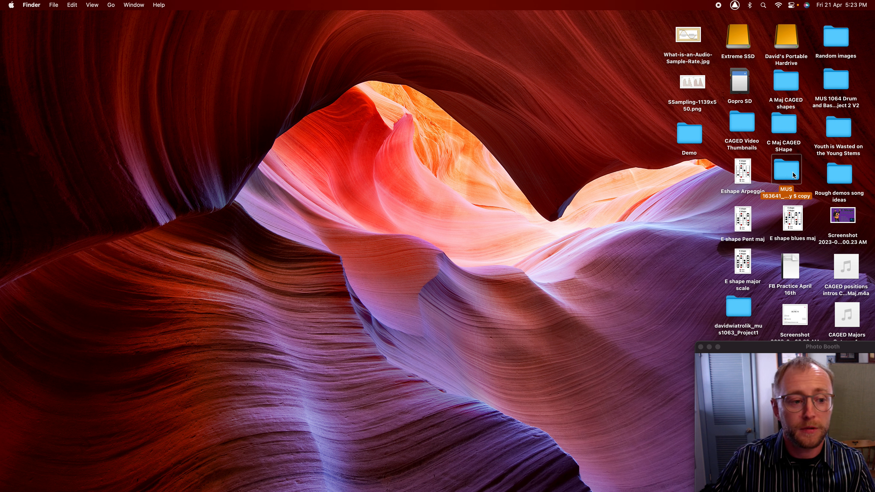
{"action": "double_click", "coordinate": [791, 172]}
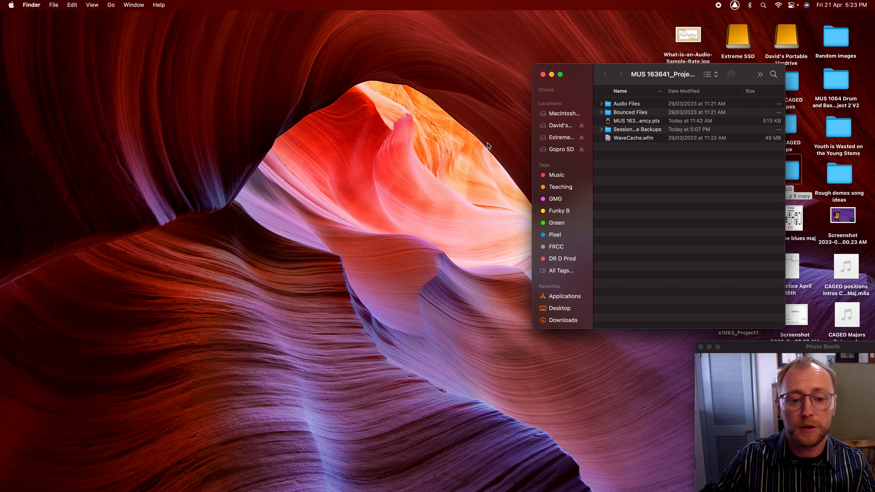
{"action": "left_click", "coordinate": [633, 121]}
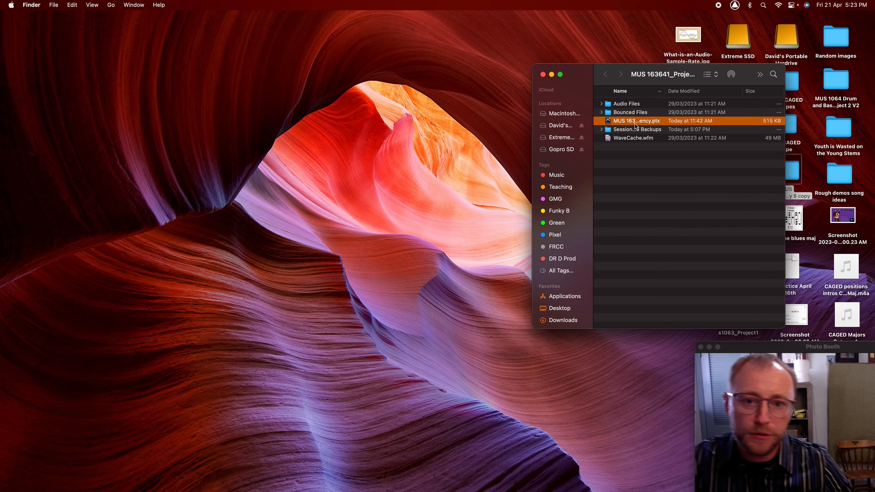
{"action": "double_click", "coordinate": [609, 121]}
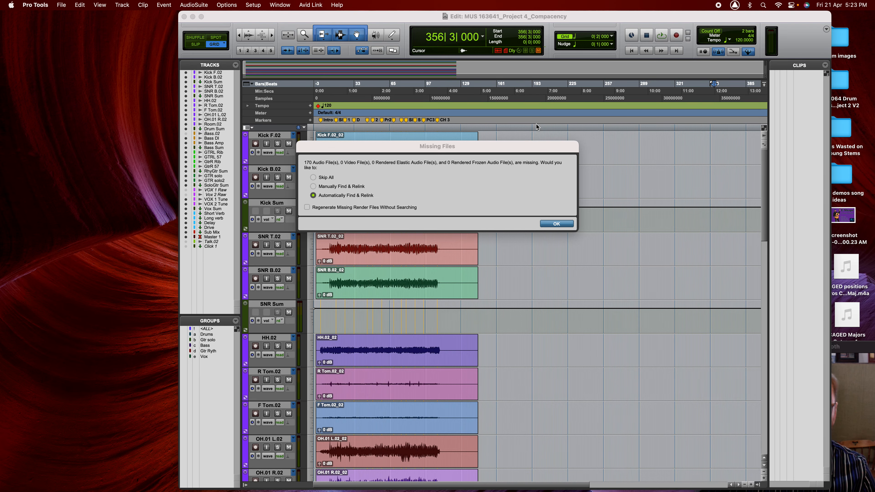
- Dismiss the Missing Files warning and switch to the Mix window
{"action": "left_click", "coordinate": [566, 225]}
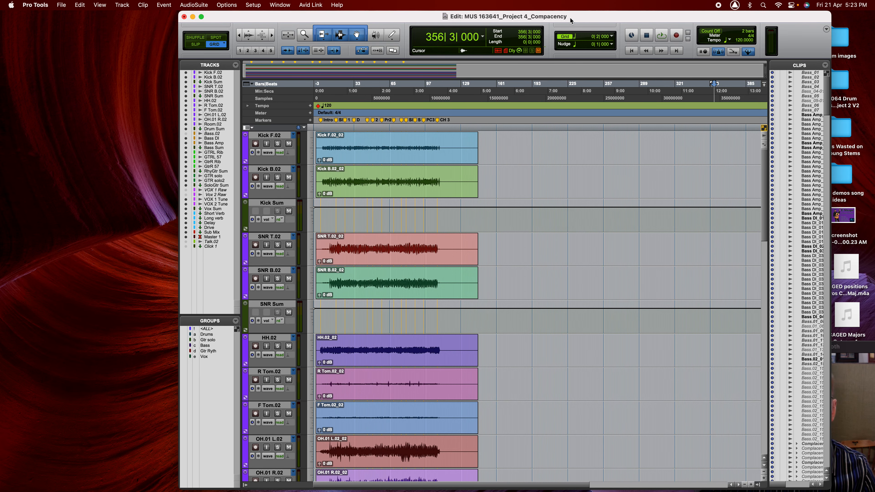
{"action": "left_click_drag", "start_coordinate": [570, 18], "coordinate": [432, 18]}
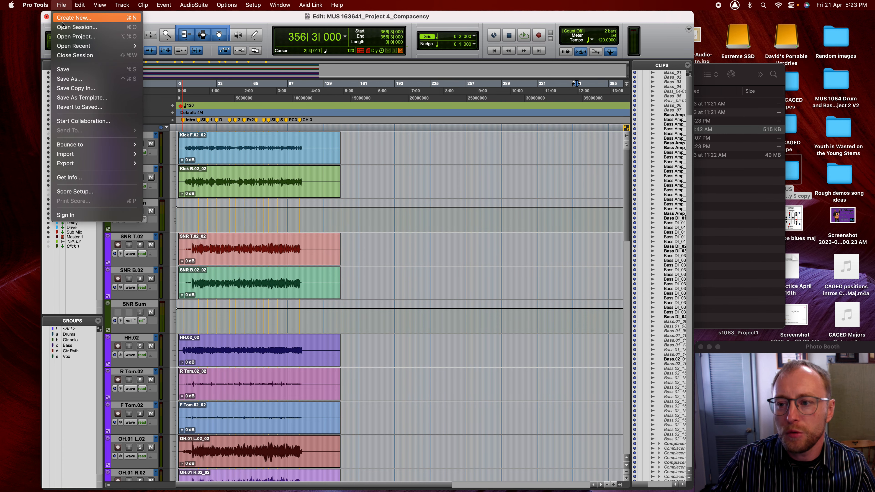
{"action": "left_click", "coordinate": [182, 23]}
{"action": "key", "text": "super+equal"}
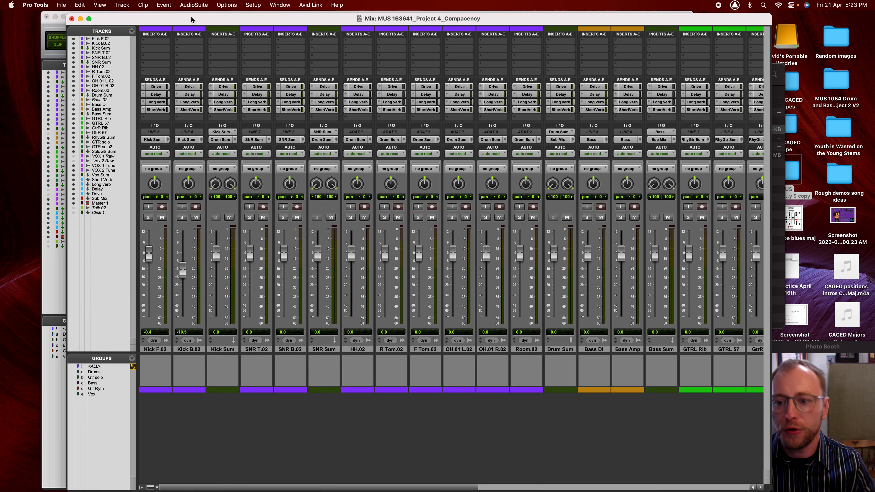
- Insert EQ3 7-Band (mono) on Kick F.02 and enable its high-pass filter at 12 dB/oct
{"action": "left_click", "coordinate": [155, 40]}
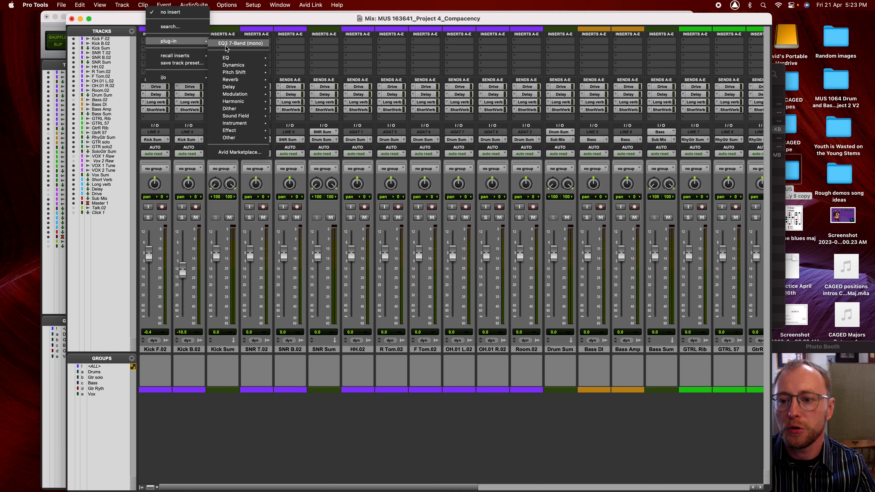
{"action": "left_click", "coordinate": [240, 43]}
{"action": "left_click_drag", "start_coordinate": [383, 102], "coordinate": [469, 96]}
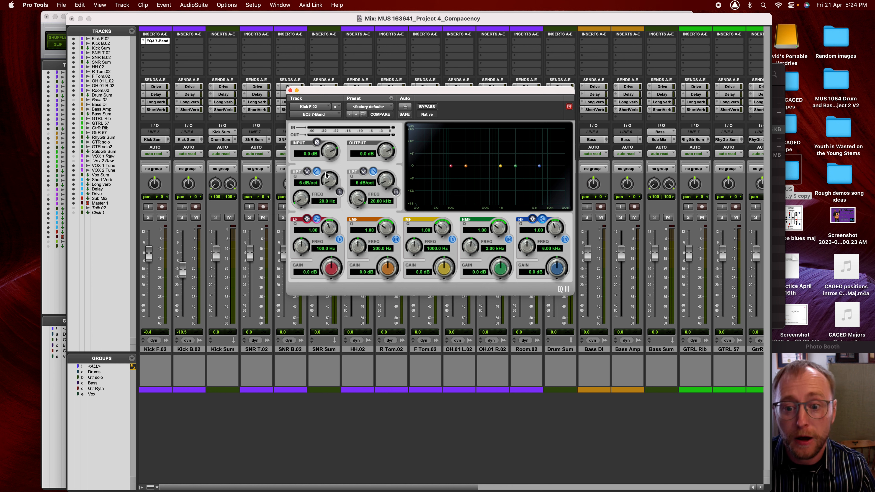
{"action": "left_click", "coordinate": [340, 192]}
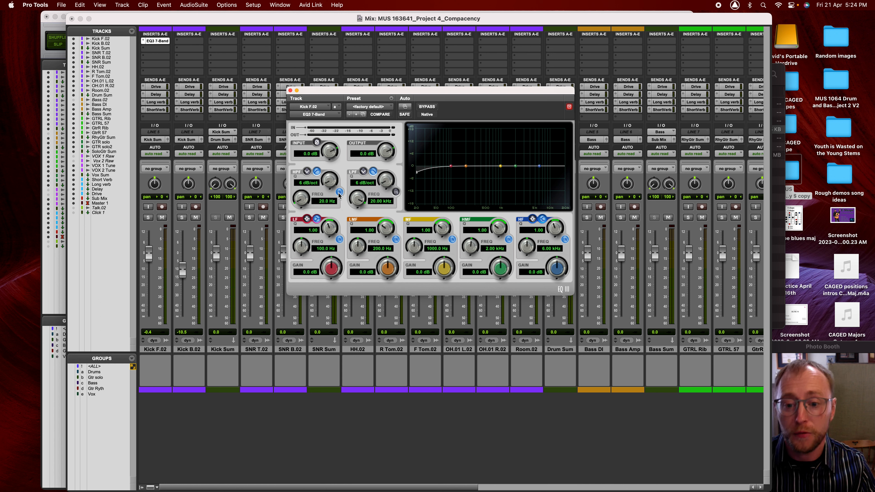
{"action": "left_click_drag", "start_coordinate": [328, 183], "coordinate": [331, 169]}
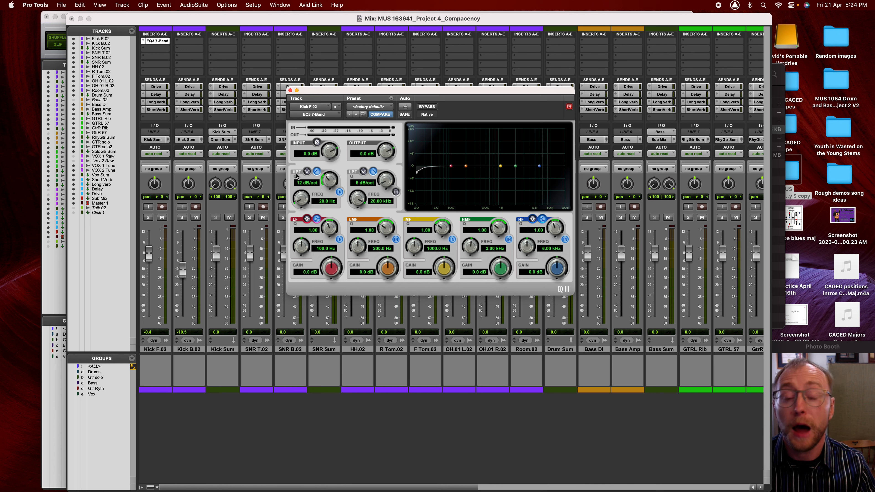
- Sweep the kick's high-pass cutoff to settle at 200 Hz, then switch the HPF off
{"action": "left_click_drag", "start_coordinate": [301, 199], "coordinate": [308, 182]}
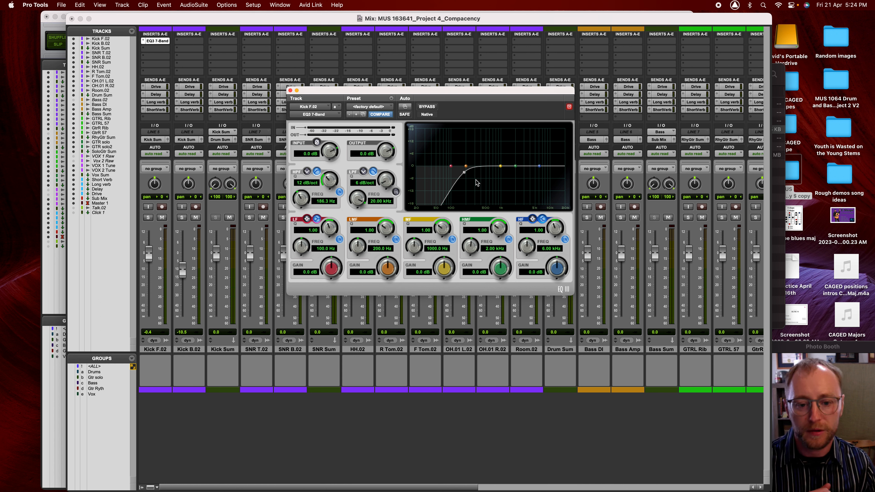
{"action": "mouse_move", "coordinate": [464, 173]}
{"action": "left_mouse_down"}
{"action": "mouse_move", "coordinate": [447, 177]}
{"action": "mouse_move", "coordinate": [460, 176]}
{"action": "left_mouse_up"}
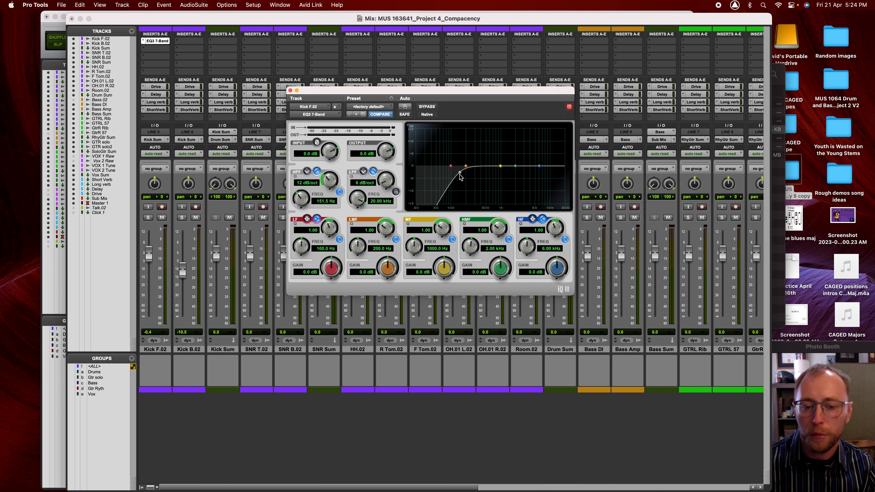
{"action": "left_click_drag", "start_coordinate": [461, 175], "coordinate": [436, 178]}
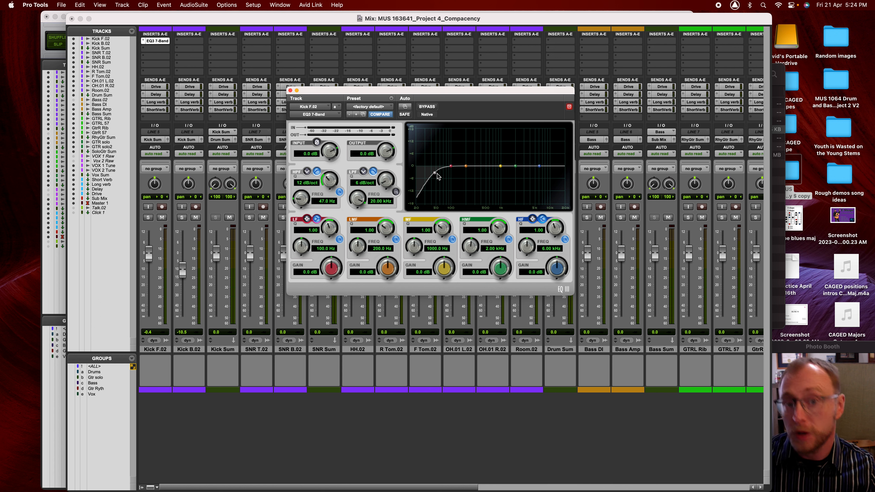
{"action": "left_click_drag", "start_coordinate": [437, 174], "coordinate": [467, 172]}
{"action": "left_click", "coordinate": [339, 192]}
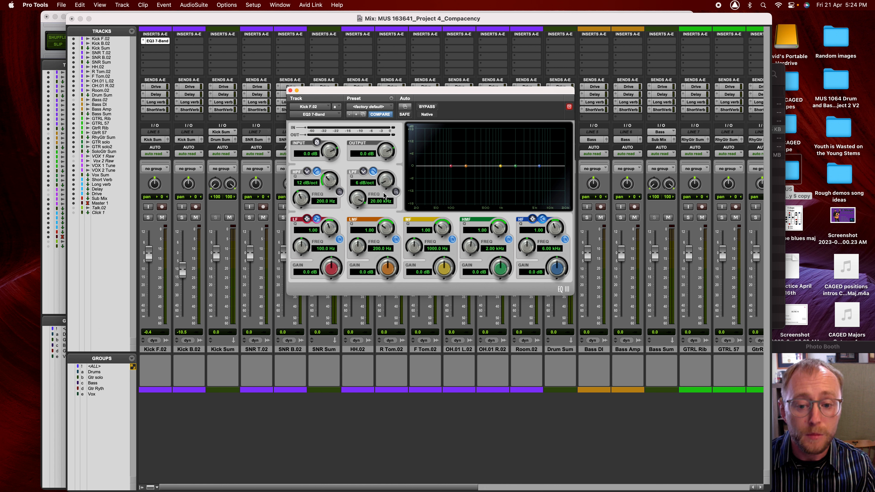
- Enable the kick's low-pass, set it to 18 dB/oct around 1.55 kHz, then disable it again
{"action": "left_click", "coordinate": [396, 192]}
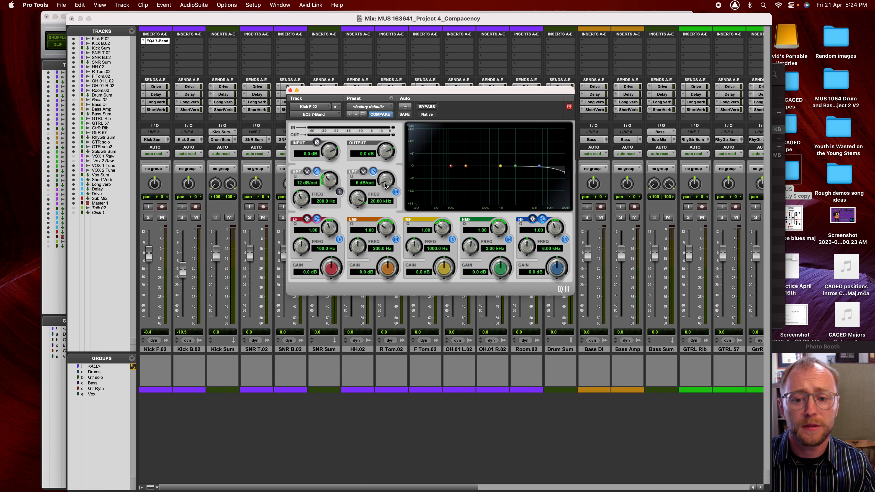
{"action": "left_click_drag", "start_coordinate": [384, 181], "coordinate": [386, 170]}
{"action": "left_click_drag", "start_coordinate": [359, 201], "coordinate": [361, 227]}
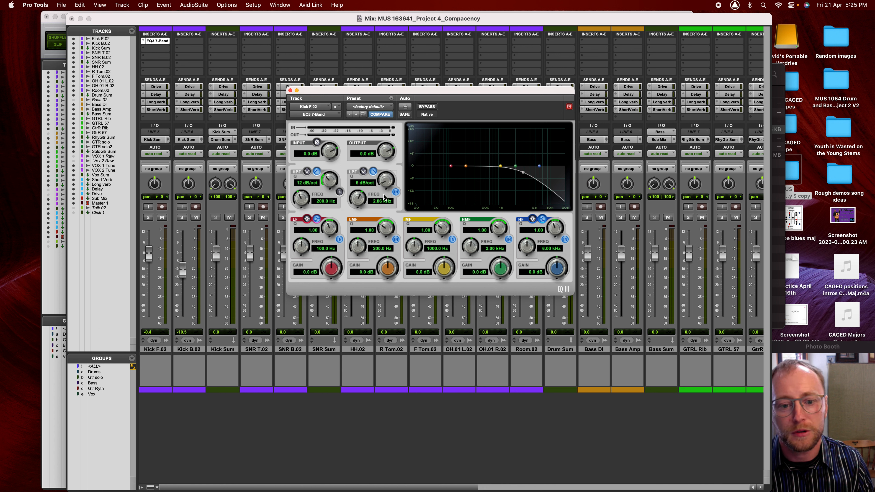
{"action": "left_click_drag", "start_coordinate": [360, 199], "coordinate": [366, 220]}
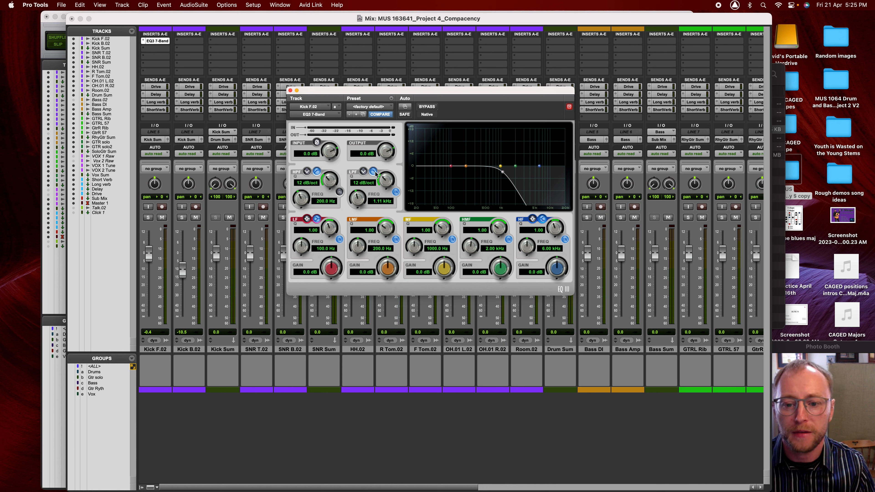
{"action": "left_click_drag", "start_coordinate": [385, 183], "coordinate": [361, 203]}
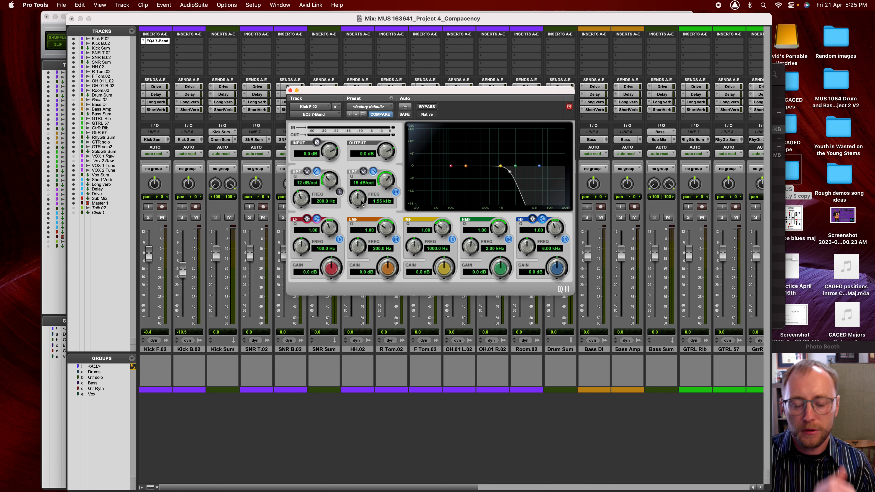
{"action": "left_click", "coordinate": [396, 193]}
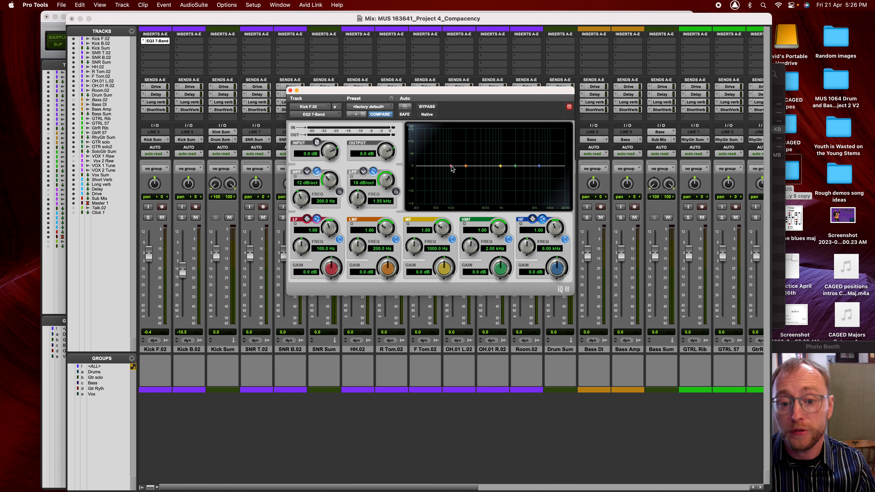
- Try the kick's low shelf from a 3.8 dB boost down to a -5.7 dB cut
{"action": "mouse_move", "coordinate": [451, 166]}
{"action": "left_mouse_down"}
{"action": "mouse_move", "coordinate": [452, 149]}
{"action": "mouse_move", "coordinate": [460, 178]}
{"action": "mouse_move", "coordinate": [458, 156]}
{"action": "left_mouse_up"}
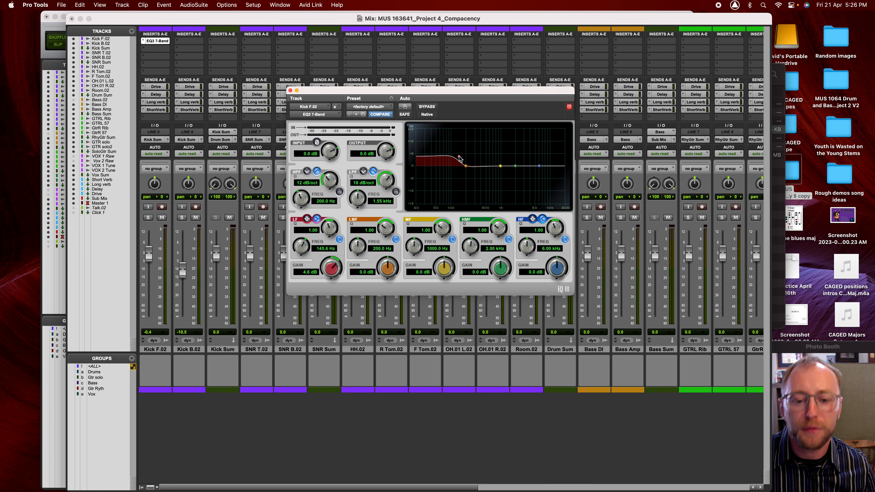
{"action": "left_click_drag", "start_coordinate": [460, 159], "coordinate": [463, 177]}
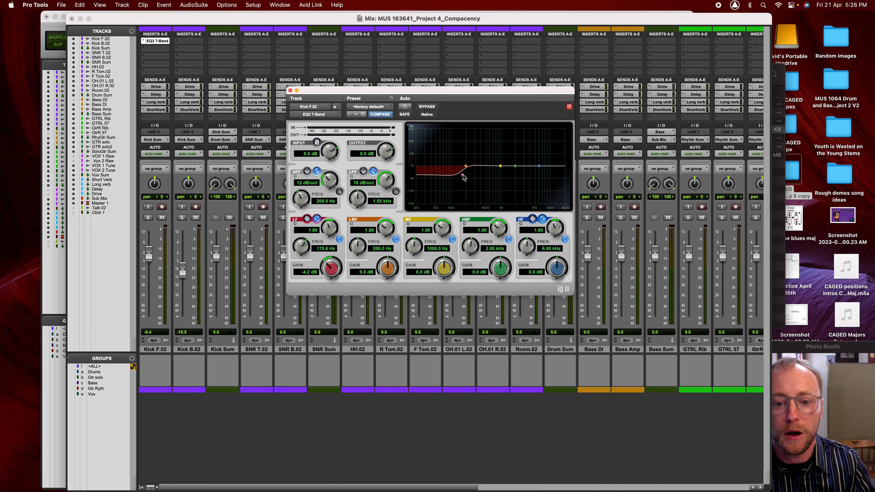
{"action": "left_click_drag", "start_coordinate": [463, 176], "coordinate": [465, 158]}
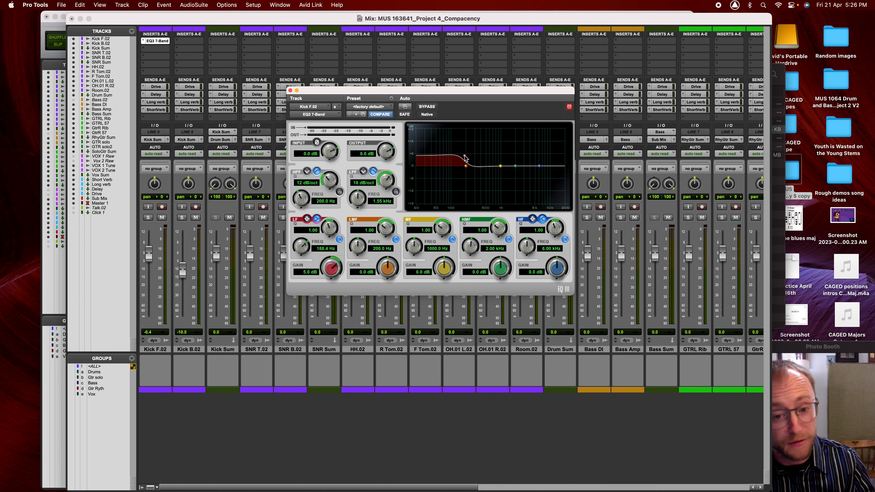
- Boost the kick's high band about 4.2 dB with Q 1.40, then switch off the low shelf
{"action": "left_click_drag", "start_coordinate": [539, 167], "coordinate": [523, 160]}
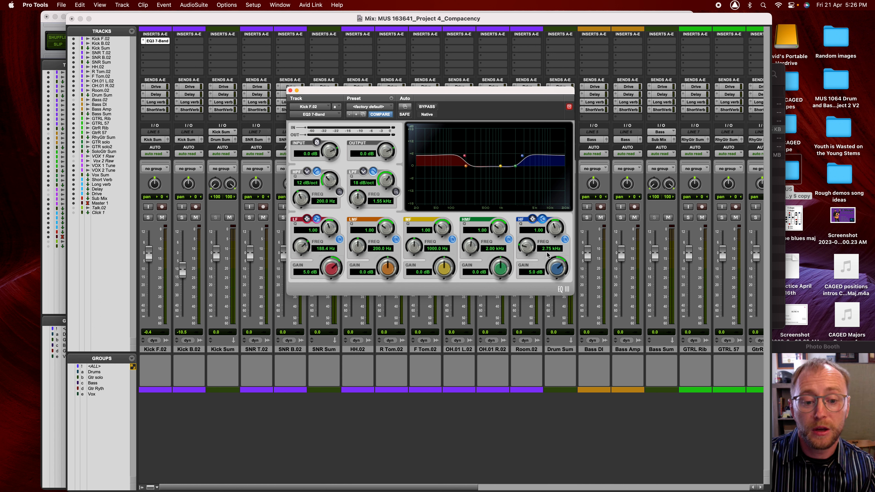
{"action": "left_click_drag", "start_coordinate": [554, 230], "coordinate": [548, 278]}
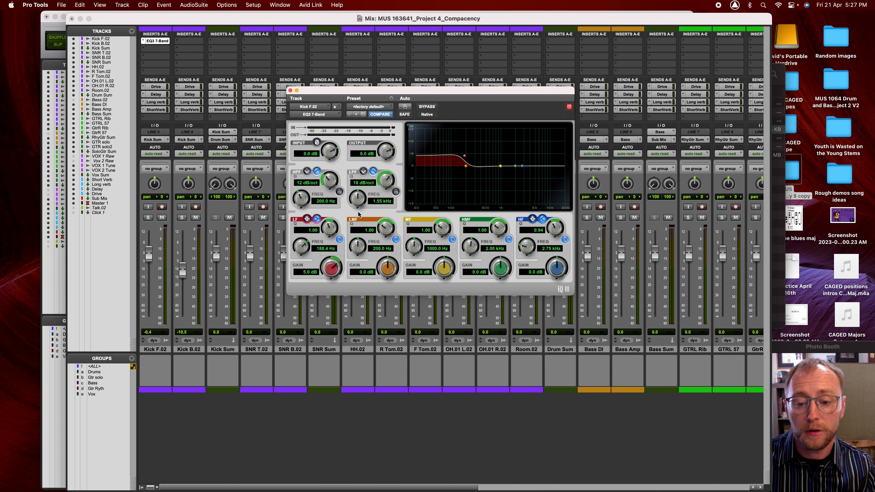
{"action": "left_click", "coordinate": [339, 239]}
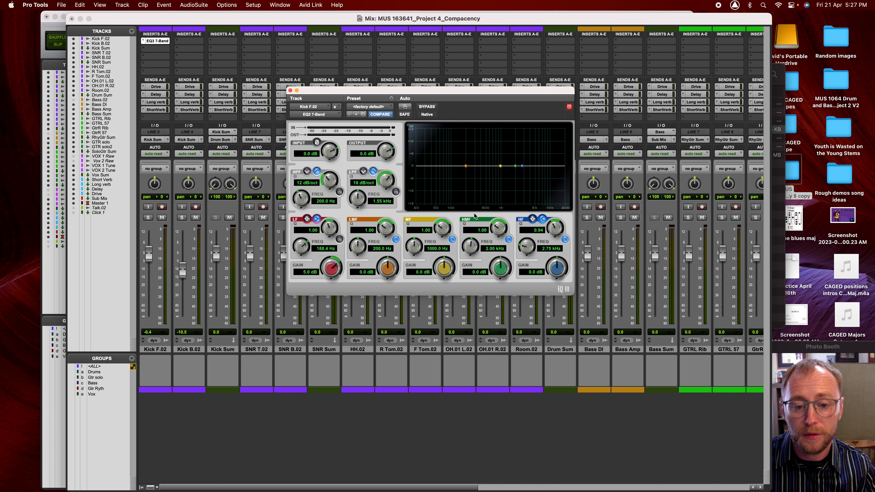
- Create a narrow mid-band boost of 3.8 dB at 3.85 kHz on the kick EQ
{"action": "mouse_move", "coordinate": [500, 167]}
{"action": "left_mouse_down"}
{"action": "mouse_move", "coordinate": [496, 150]}
{"action": "mouse_move", "coordinate": [495, 189]}
{"action": "mouse_move", "coordinate": [494, 152]}
{"action": "mouse_move", "coordinate": [488, 155]}
{"action": "left_mouse_up"}
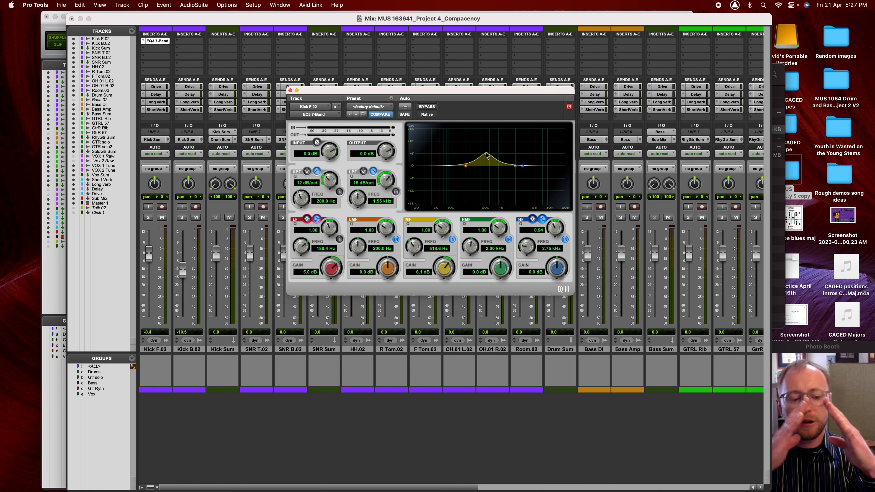
{"action": "left_click_drag", "start_coordinate": [487, 156], "coordinate": [530, 158]}
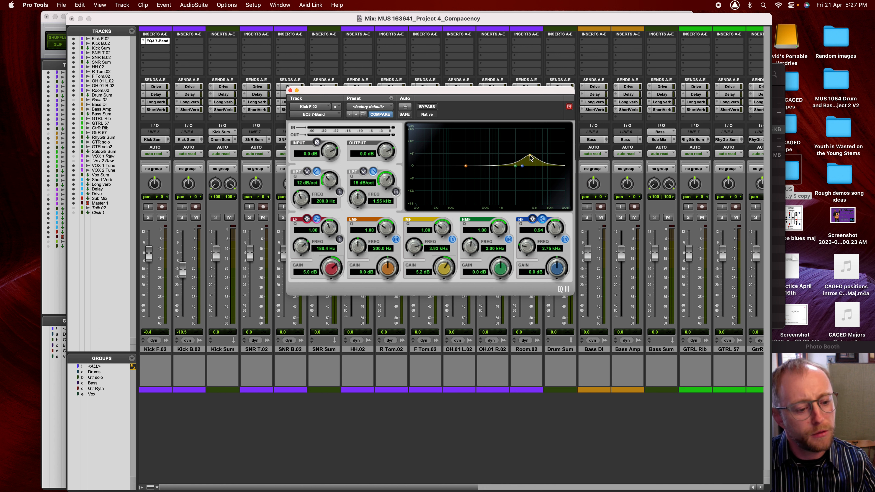
{"action": "left_click_drag", "start_coordinate": [444, 229], "coordinate": [445, 207]}
{"action": "left_click_drag", "start_coordinate": [531, 159], "coordinate": [509, 163]}
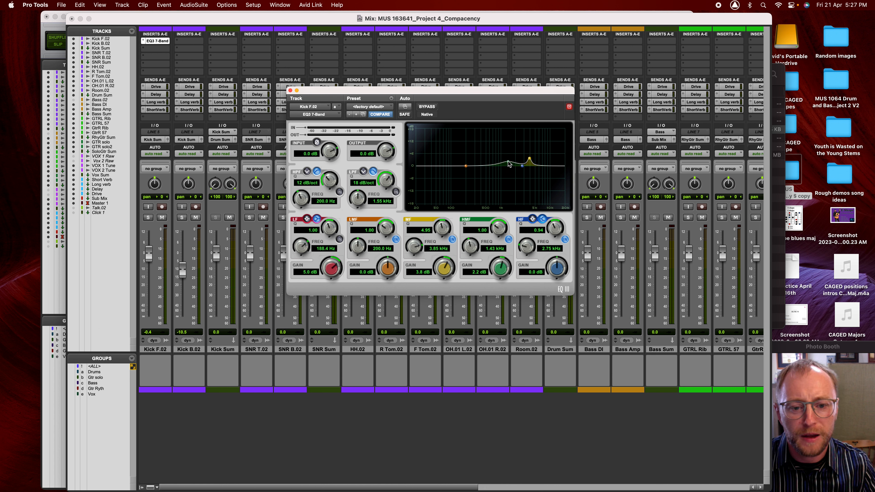
- Narrow and sweep the high-mid band, then return it near flat at -0.3 dB, 645.1 Hz
{"action": "left_click_drag", "start_coordinate": [503, 227], "coordinate": [501, 202]}
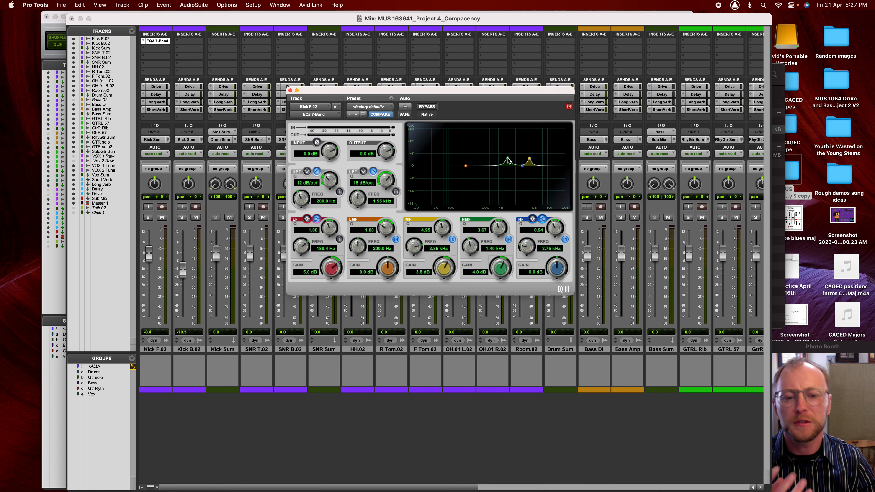
{"action": "mouse_move", "coordinate": [506, 159]}
{"action": "left_mouse_down"}
{"action": "mouse_move", "coordinate": [497, 162]}
{"action": "mouse_move", "coordinate": [507, 160]}
{"action": "left_mouse_up"}
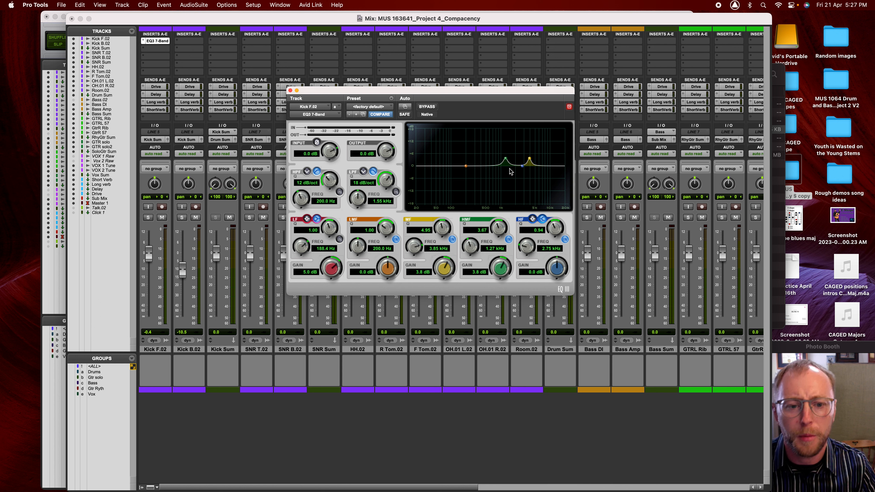
{"action": "left_click_drag", "start_coordinate": [506, 160], "coordinate": [484, 189]}
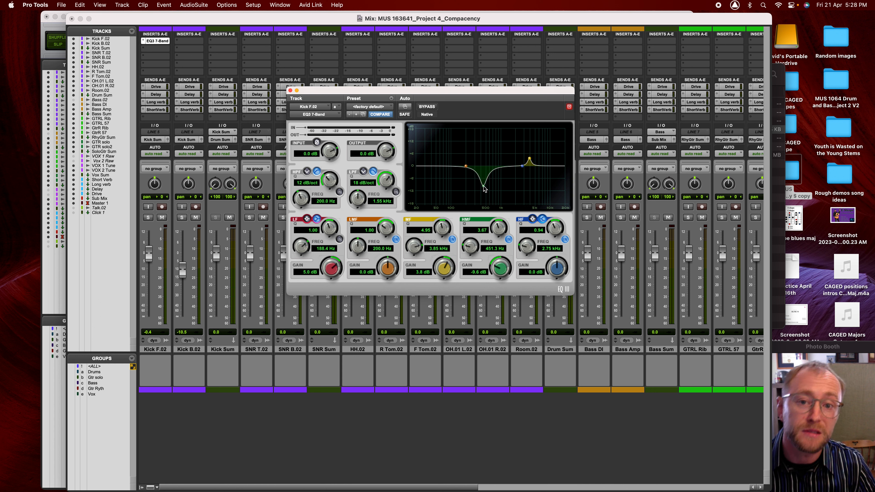
{"action": "left_click_drag", "start_coordinate": [484, 188], "coordinate": [487, 188]}
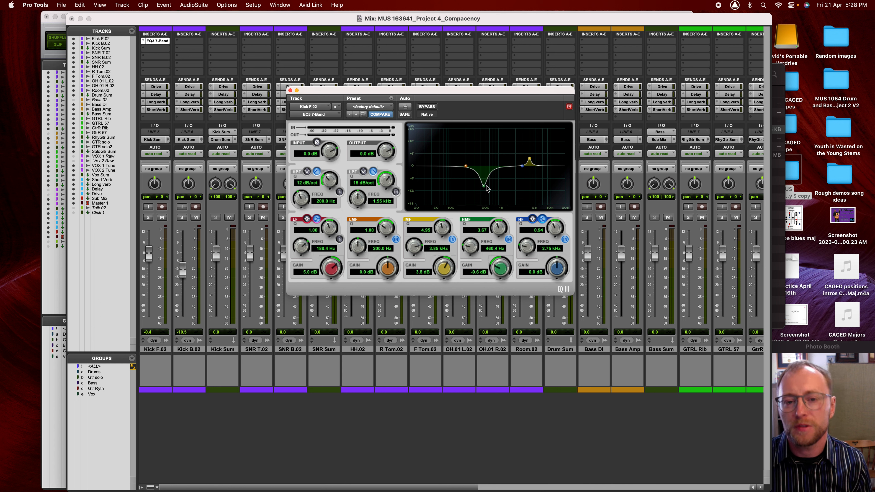
{"action": "left_click_drag", "start_coordinate": [484, 188], "coordinate": [486, 184]}
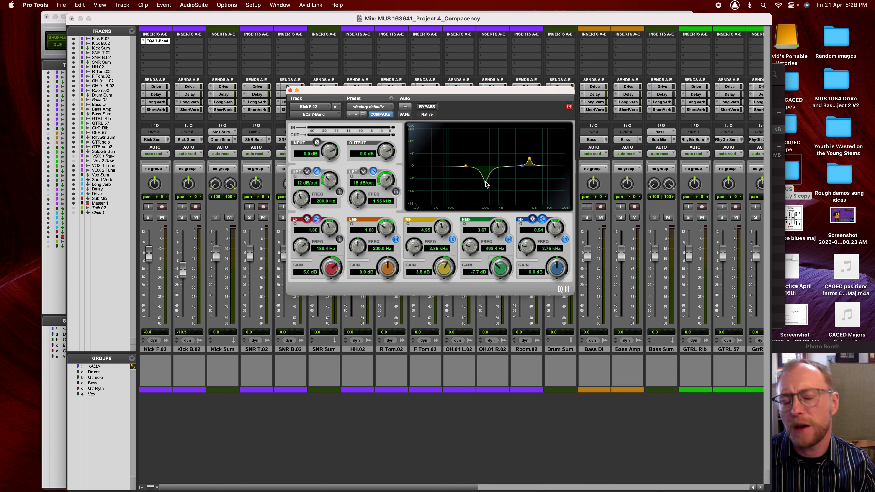
{"action": "mouse_move", "coordinate": [486, 184]}
{"action": "left_mouse_down"}
{"action": "mouse_move", "coordinate": [487, 173]}
{"action": "mouse_move", "coordinate": [487, 193]}
{"action": "left_mouse_up"}
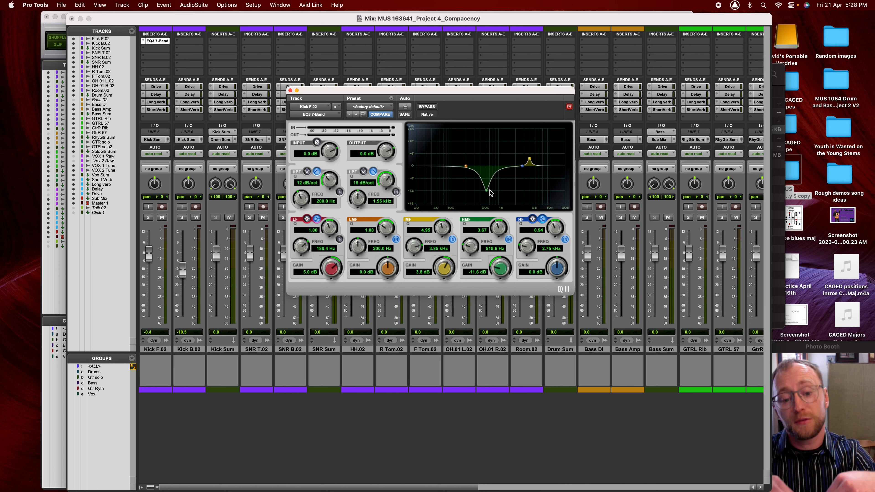
{"action": "left_click_drag", "start_coordinate": [486, 189], "coordinate": [491, 166]}
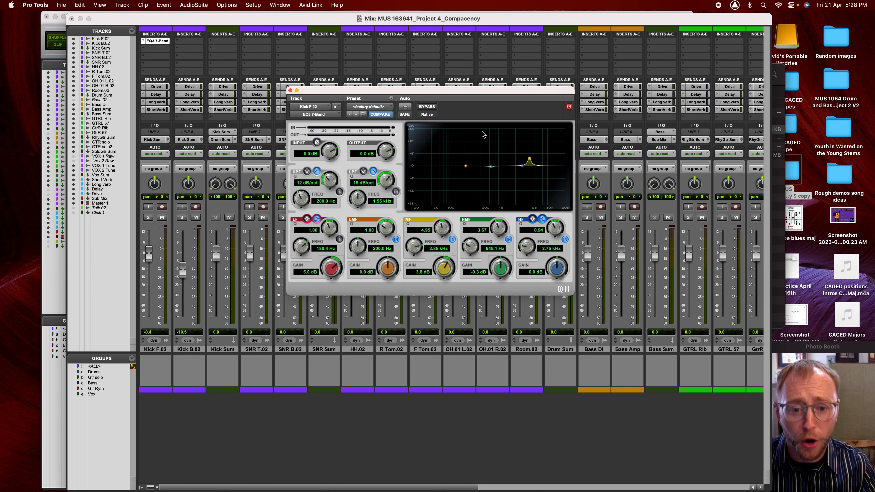
- Solo Kick F.02 and set the play position to bar 41 in the Edit window
{"action": "left_click_drag", "start_coordinate": [446, 92], "coordinate": [542, 66]}
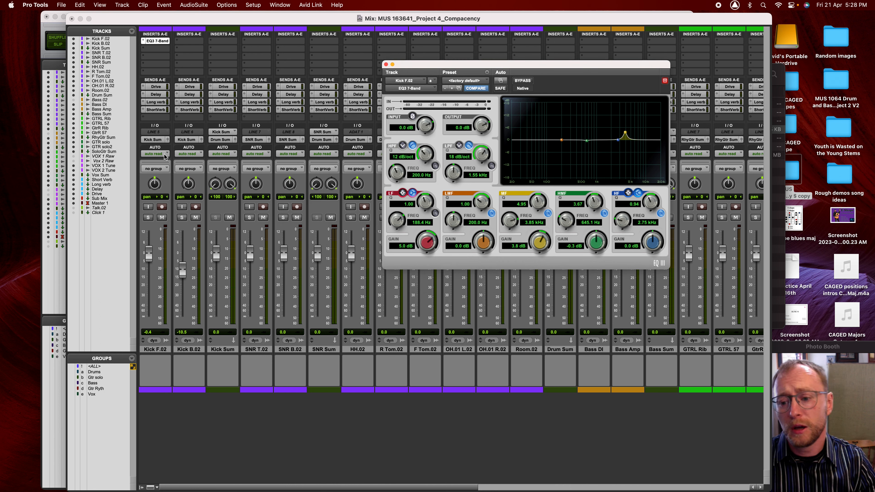
{"action": "left_click", "coordinate": [150, 219]}
{"action": "key", "text": "super+equal"}
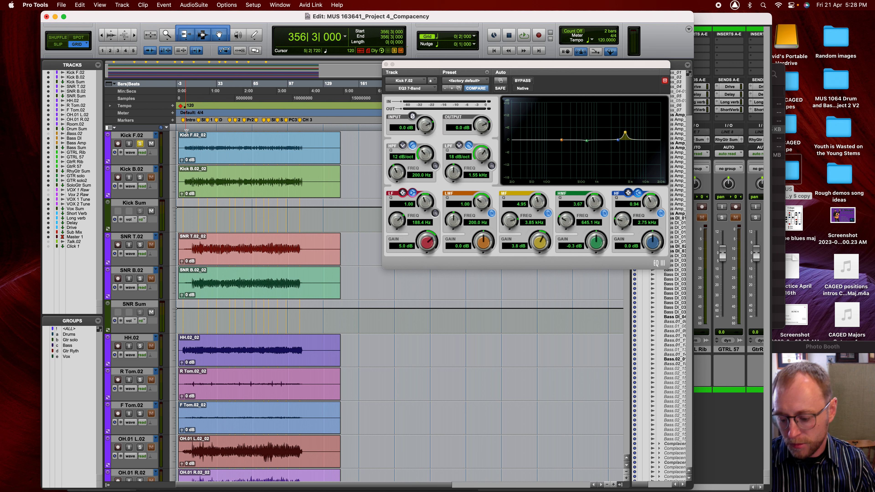
{"action": "left_click", "coordinate": [226, 119]}
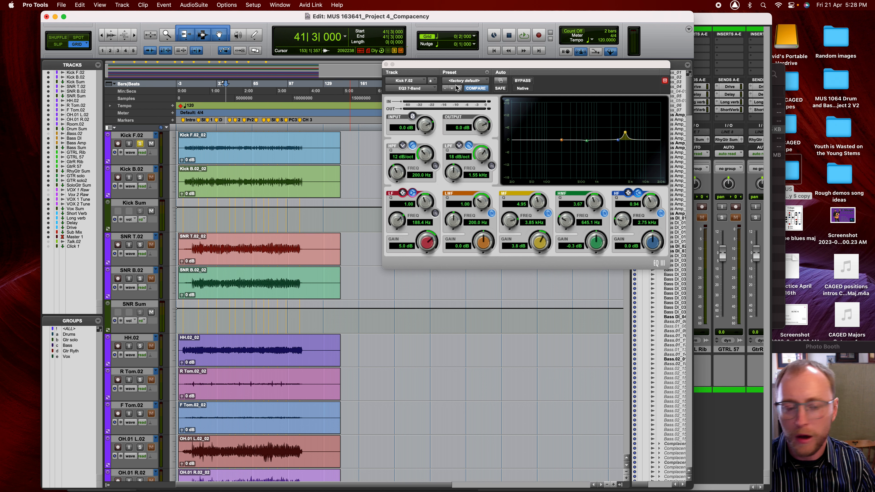
- Lower the kick's mid boost to 0.3 dB at 3.93 kHz and start playback
{"action": "left_click_drag", "start_coordinate": [481, 66], "coordinate": [413, 43]}
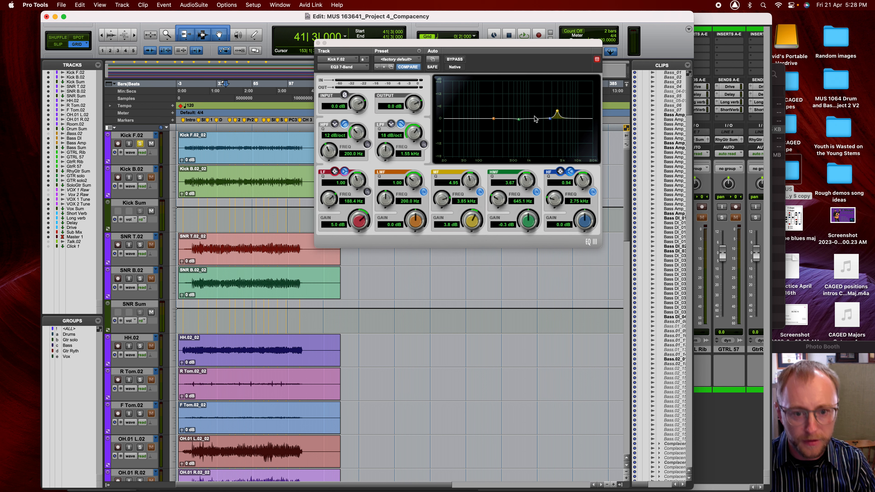
{"action": "left_click_drag", "start_coordinate": [557, 113], "coordinate": [559, 121]}
{"action": "key", "text": "space"}
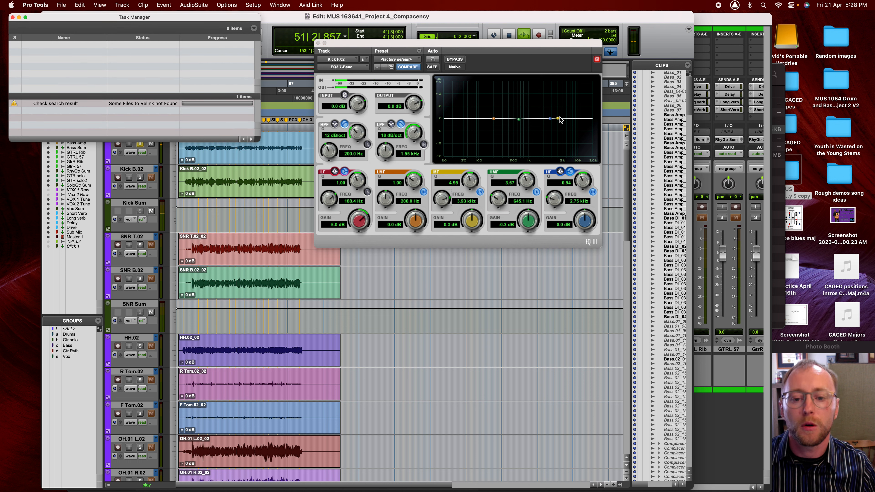
- Close Task Manager, enable the kick's low-pass near 998 Hz, and stop playback
{"action": "left_click", "coordinate": [13, 17]}
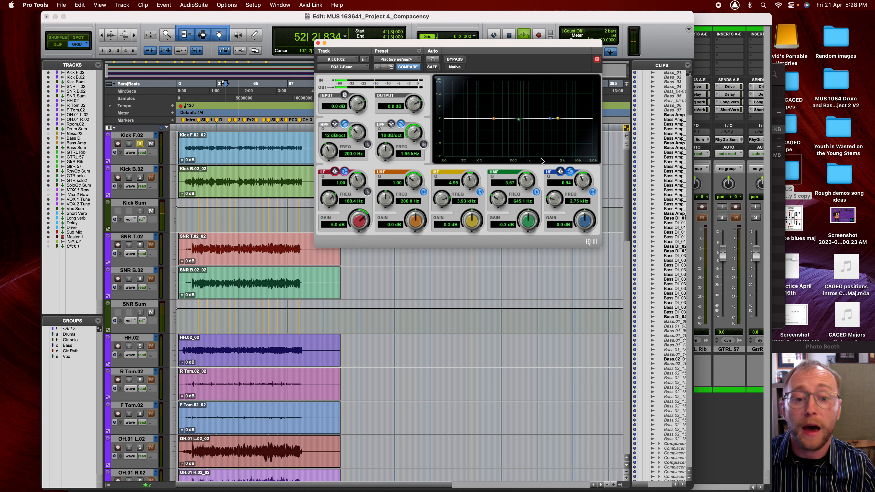
{"action": "left_click", "coordinate": [423, 143]}
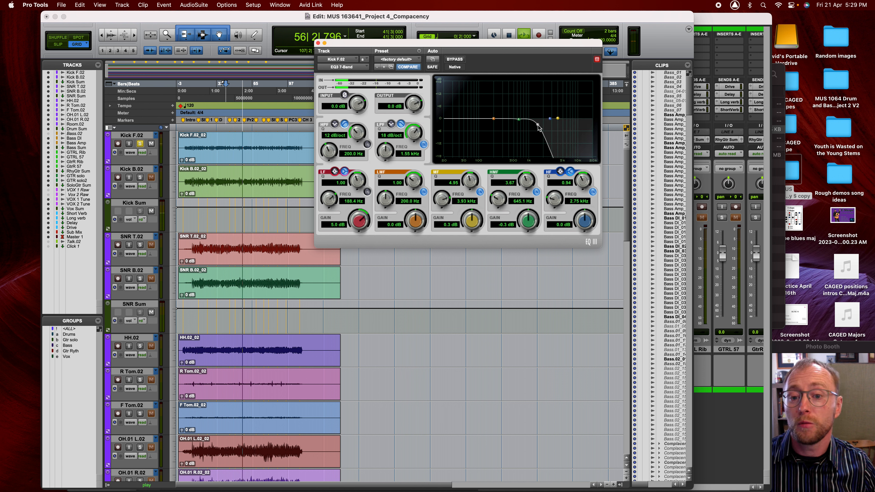
{"action": "mouse_move", "coordinate": [538, 127]}
{"action": "left_mouse_down"}
{"action": "mouse_move", "coordinate": [512, 131]}
{"action": "mouse_move", "coordinate": [538, 128]}
{"action": "mouse_move", "coordinate": [529, 129]}
{"action": "left_mouse_up"}
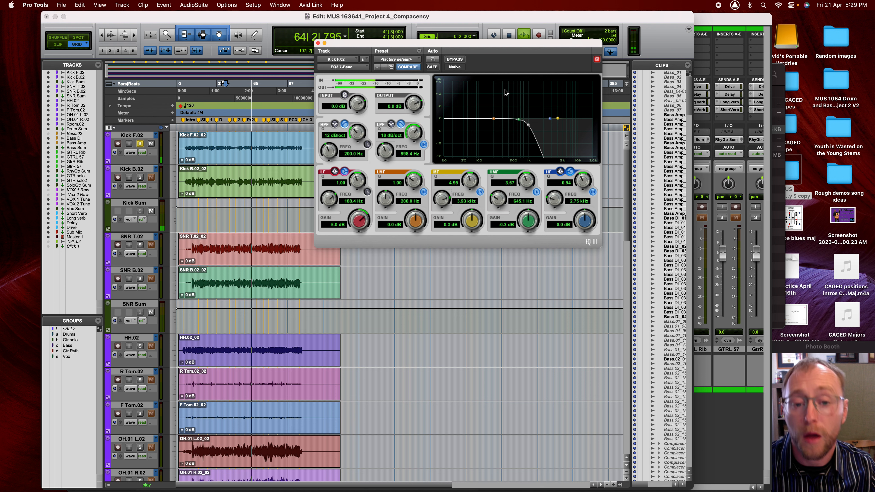
{"action": "key", "text": "space"}
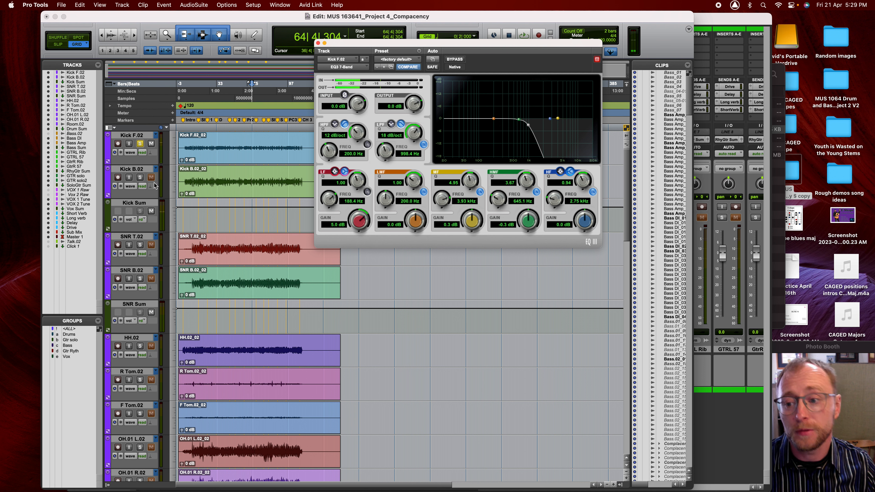
- Solo SNR T.02 from bar 67, insert an EQ3 7-Band on it, and play
{"action": "left_click", "coordinate": [140, 245]}
{"action": "left_click", "coordinate": [254, 242]}
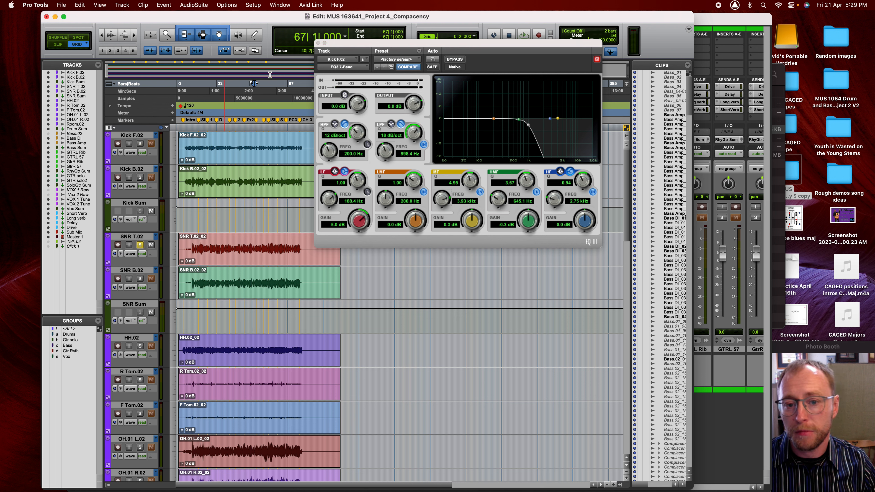
{"action": "left_click", "coordinate": [318, 42]}
{"action": "key", "text": "super+equal"}
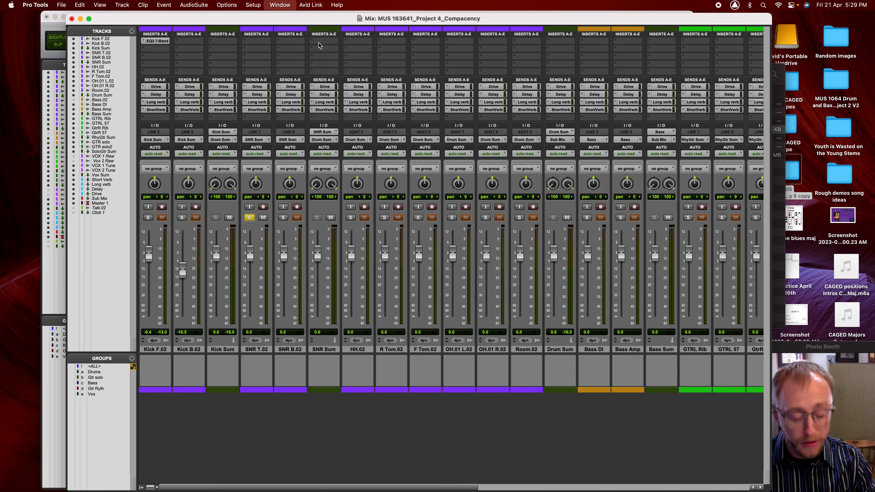
{"action": "left_click", "coordinate": [262, 43]}
{"action": "left_click", "coordinate": [330, 43]}
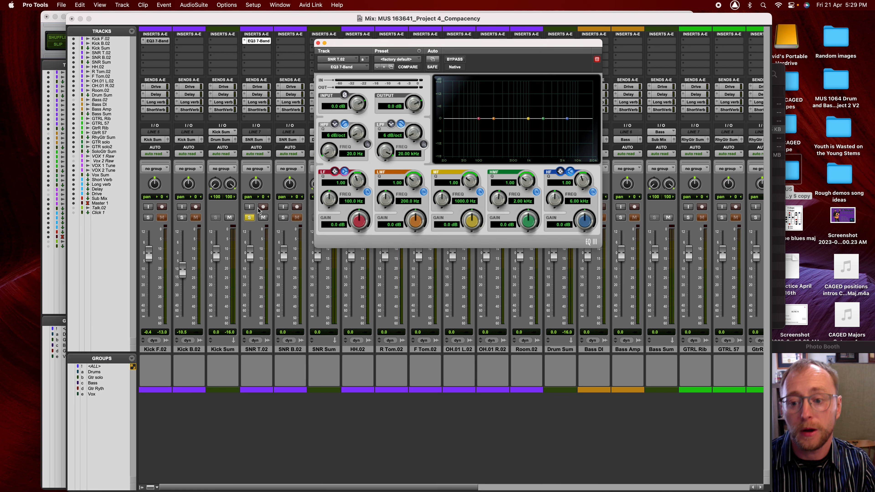
{"action": "left_click_drag", "start_coordinate": [392, 48], "coordinate": [408, 42]}
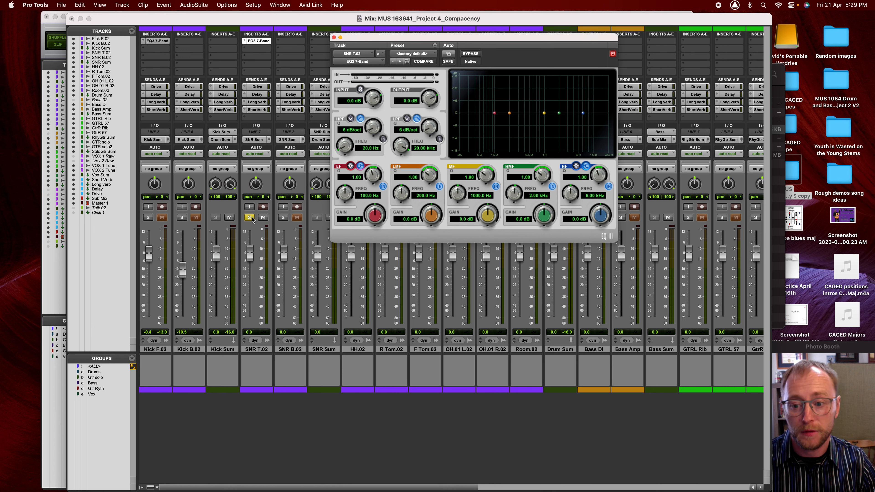
{"action": "key", "text": "space"}
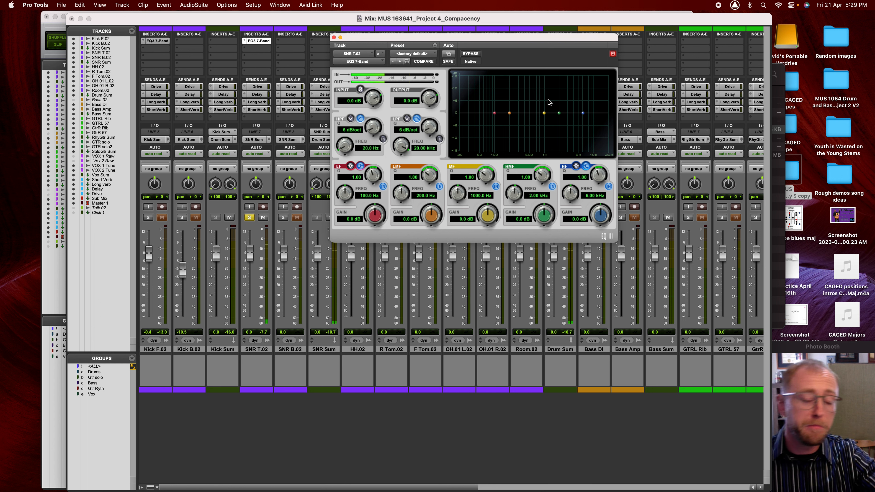
- Enable the snare high-pass at 12 dB/oct, 263 Hz, A/B it, then unsolo SNR T.02
{"action": "left_click", "coordinate": [383, 139]}
{"action": "left_click_drag", "start_coordinate": [375, 130], "coordinate": [375, 104]}
{"action": "left_click_drag", "start_coordinate": [345, 146], "coordinate": [354, 103]}
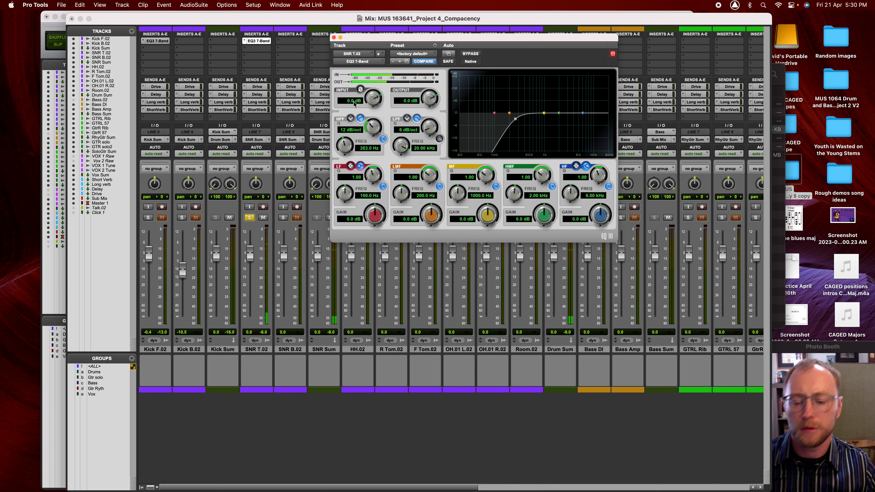
{"action": "left_click", "coordinate": [383, 139]}
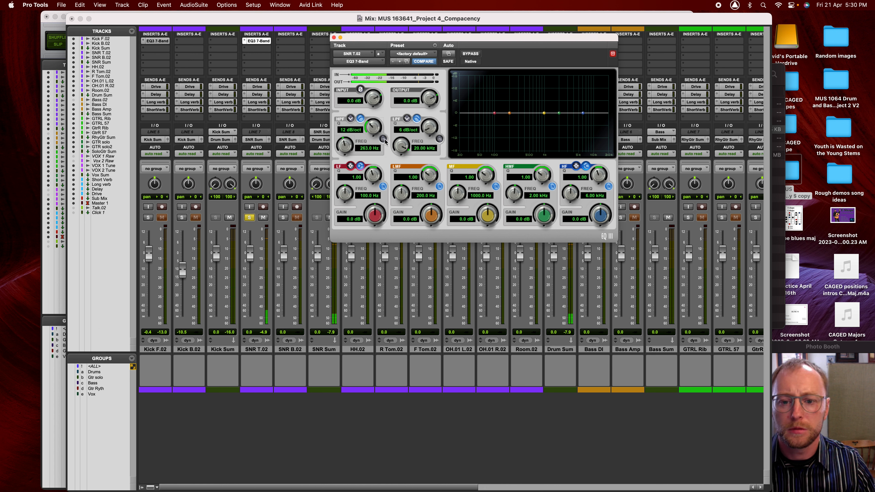
{"action": "left_click", "coordinate": [383, 139]}
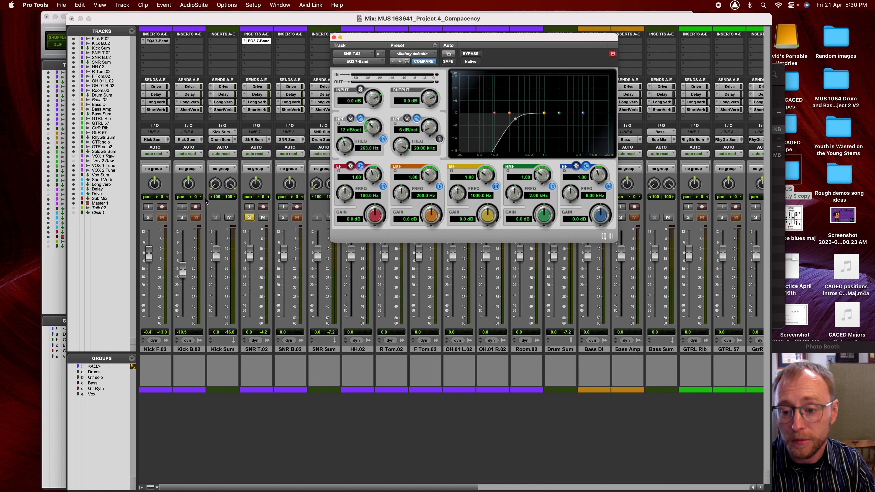
{"action": "left_click", "coordinate": [249, 217]}
- Scroll the mixer to VOX 1 Tune and solo it
{"action": "left_click_drag", "start_coordinate": [348, 42], "coordinate": [212, 105]}
{"action": "scroll", "coordinate": [560, 305], "scroll_direction": "right", "scroll_amount": 3}
{"action": "scroll", "coordinate": [560, 305], "scroll_direction": "right", "scroll_amount": 15}
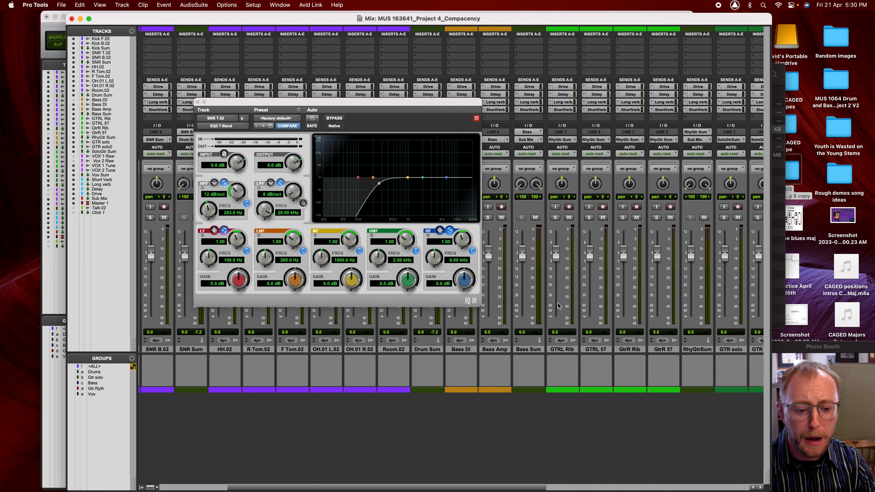
{"action": "scroll", "coordinate": [558, 306], "scroll_direction": "right", "scroll_amount": 4}
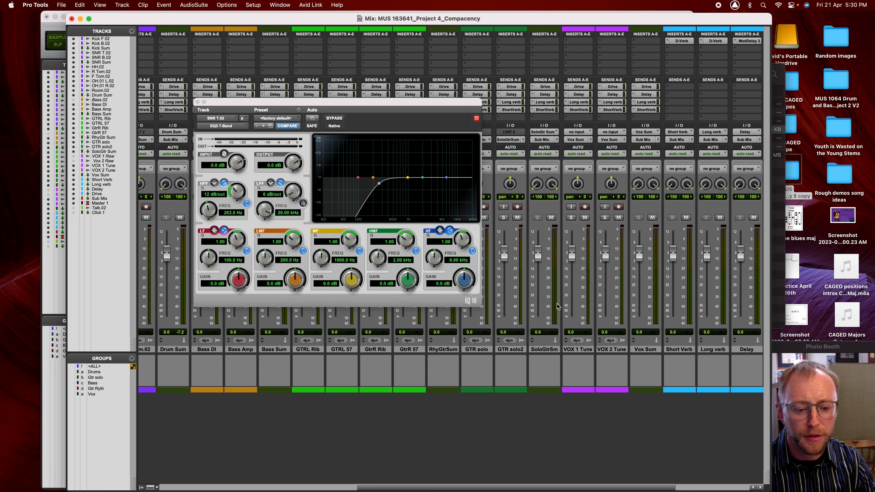
{"action": "left_click", "coordinate": [565, 217]}
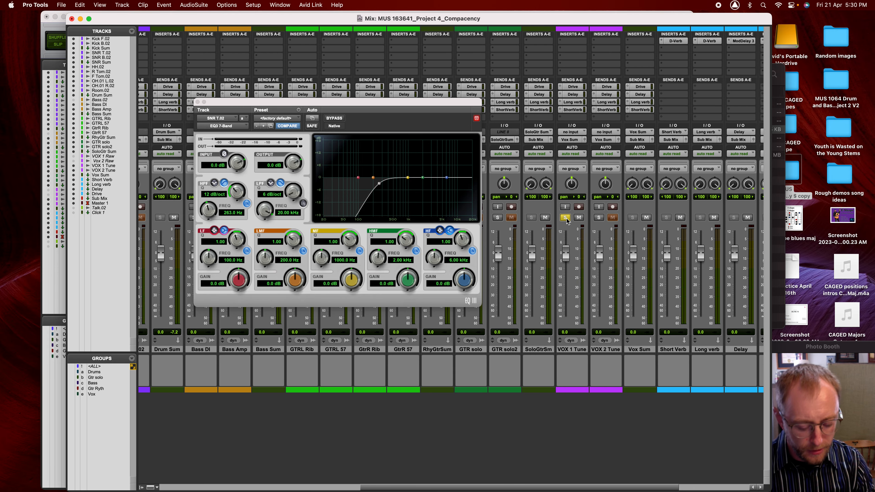
{"action": "key", "text": "super+equal"}
- Select 21|3 to 32|1 on the VOX 1 Tune clip, then return to the mixer
{"action": "scroll", "coordinate": [247, 398], "scroll_direction": "down", "scroll_amount": 7}
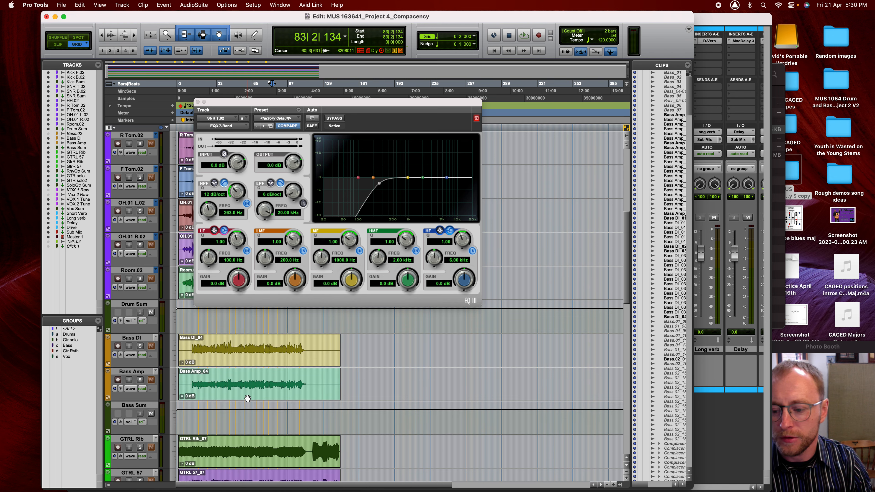
{"action": "scroll", "coordinate": [245, 403], "scroll_direction": "down", "scroll_amount": 5}
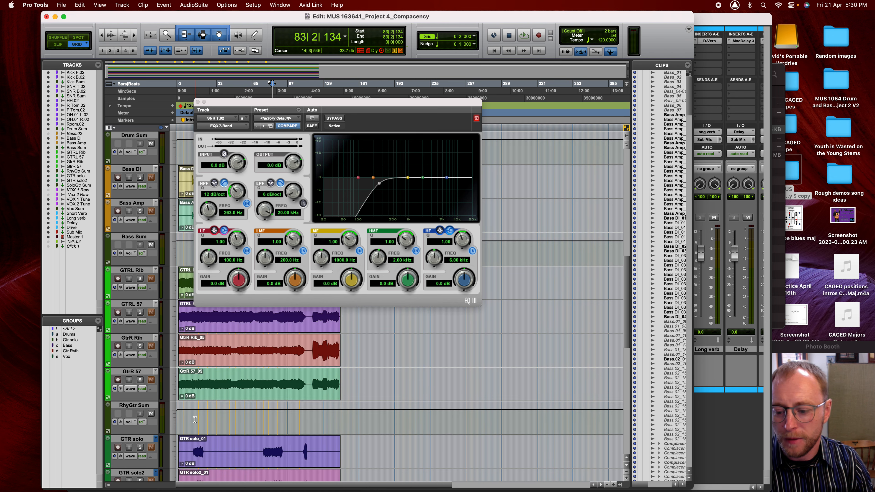
{"action": "scroll", "coordinate": [192, 386], "scroll_direction": "down", "scroll_amount": 5}
{"action": "scroll", "coordinate": [193, 379], "scroll_direction": "down", "scroll_amount": 2}
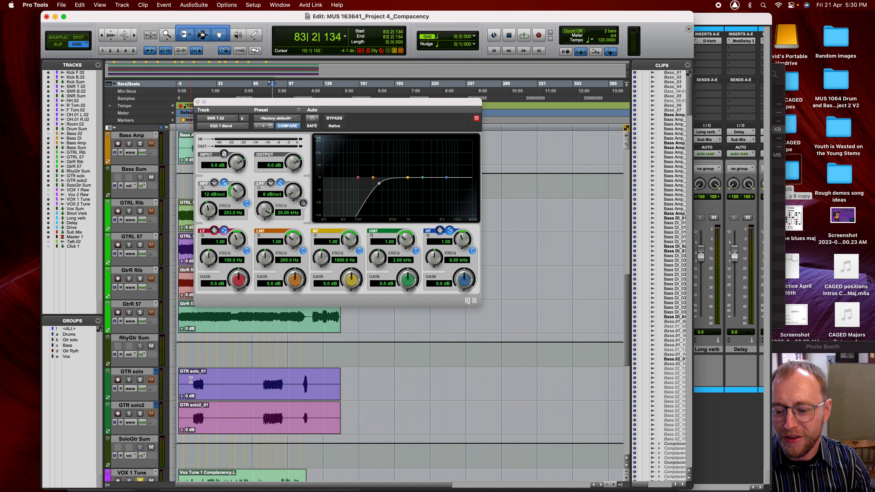
{"action": "left_click_drag", "start_coordinate": [204, 315], "coordinate": [215, 316]}
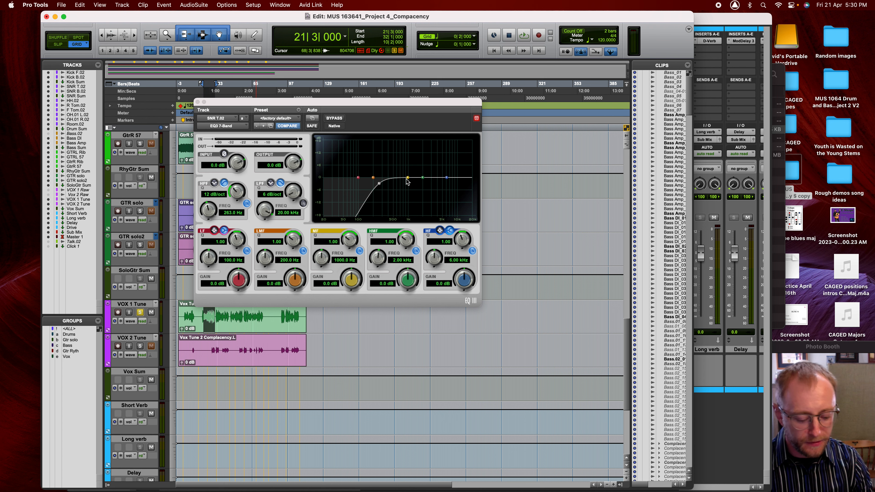
{"action": "key", "text": "super+equal"}
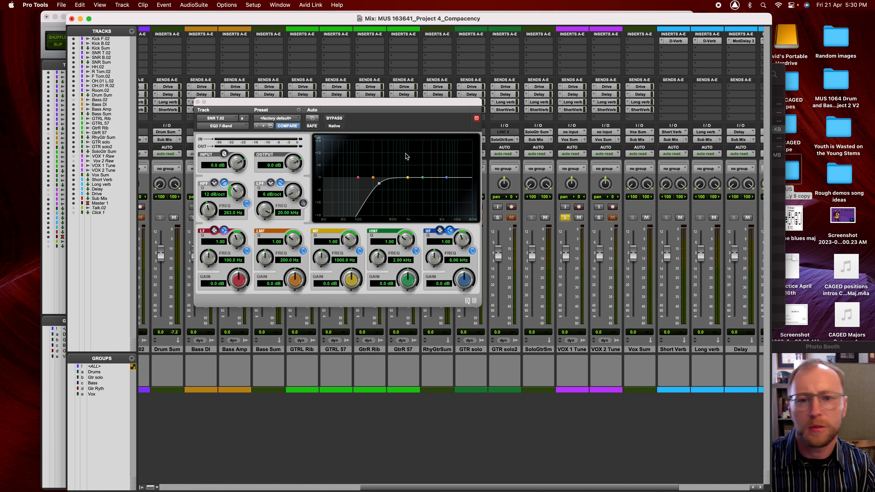
- Close the snare EQ and insert a mono EQ3 7-Band on VOX 1 Tune's first insert
{"action": "left_click_drag", "start_coordinate": [366, 103], "coordinate": [541, 113]}
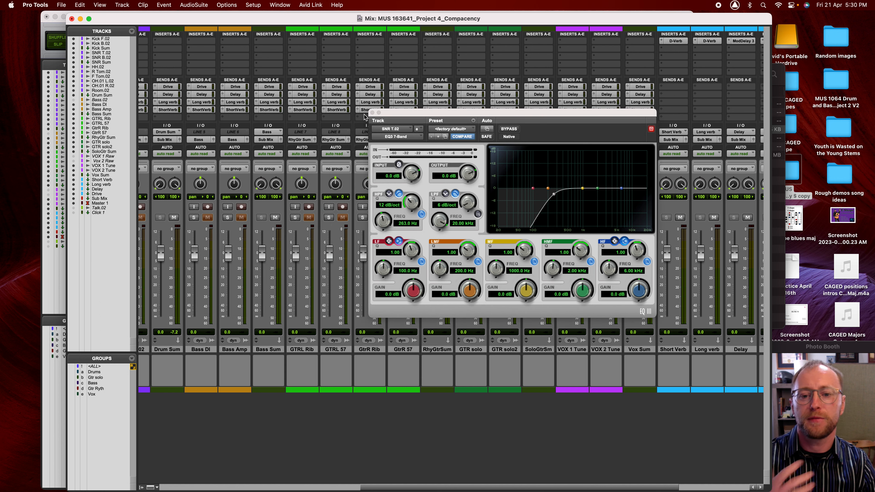
{"action": "left_click", "coordinate": [373, 112]}
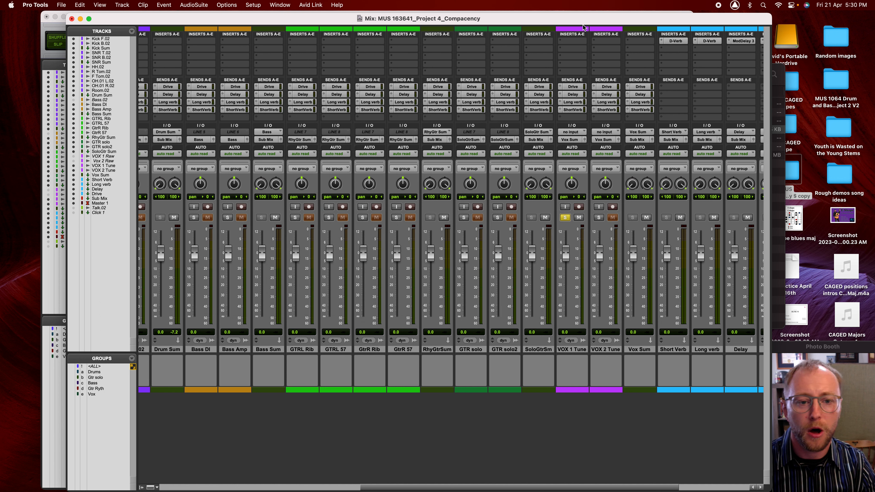
{"action": "left_click", "coordinate": [572, 42]}
{"action": "mouse_move", "coordinate": [585, 41]}
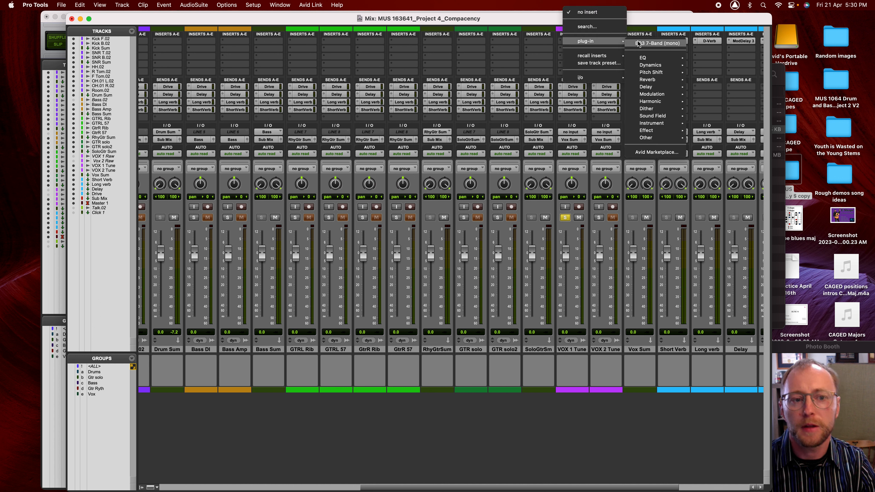
{"action": "left_click", "coordinate": [637, 43]}
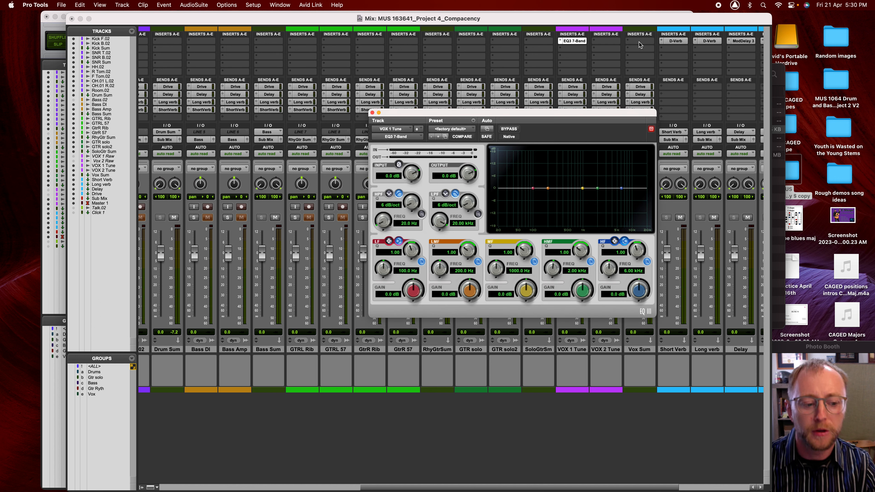
{"action": "left_click_drag", "start_coordinate": [545, 111], "coordinate": [443, 22]}
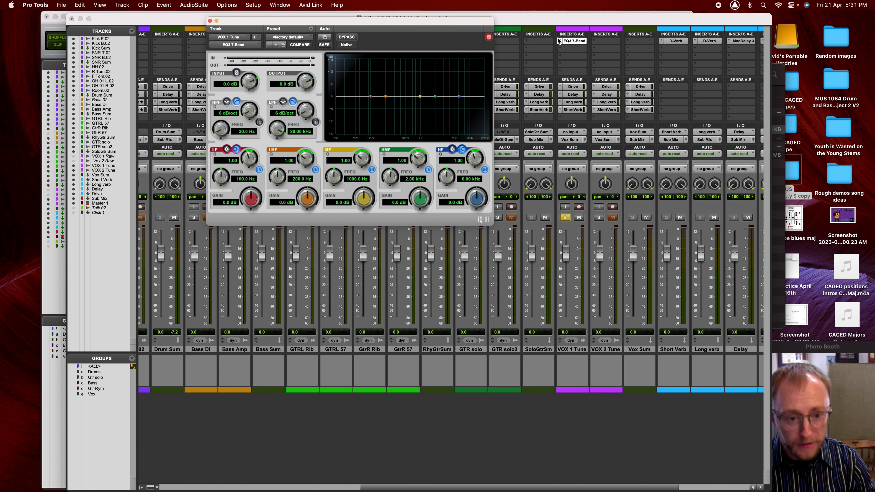
- Play the vocal and set VOX 1 Tune's high-pass to 12 dB/oct around 146.6 Hz
{"action": "key", "text": "super+equal"}
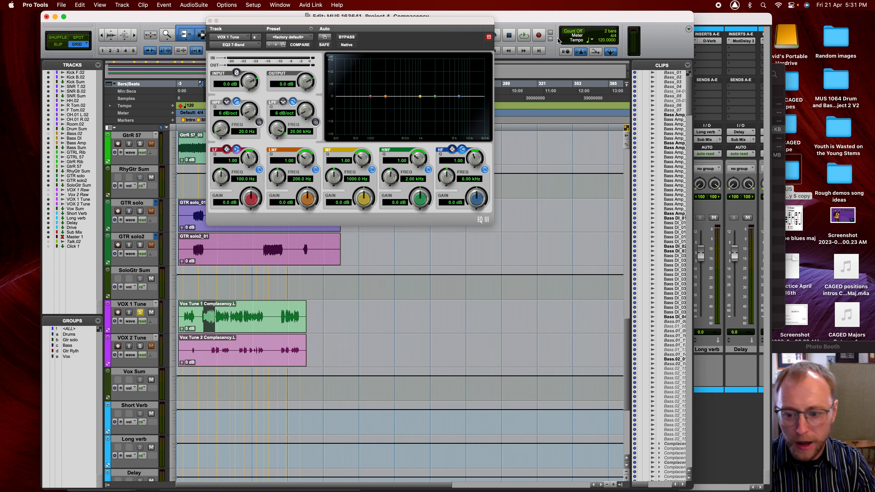
{"action": "key", "text": "super+equal"}
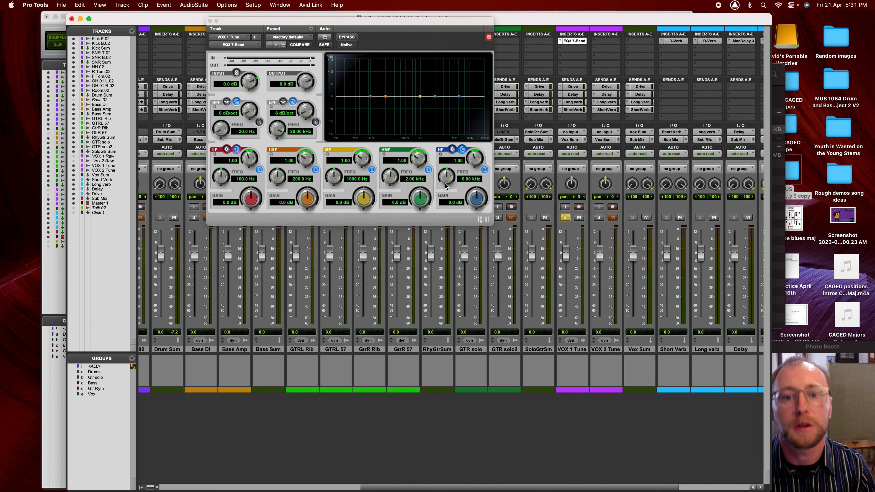
{"action": "key", "text": "space"}
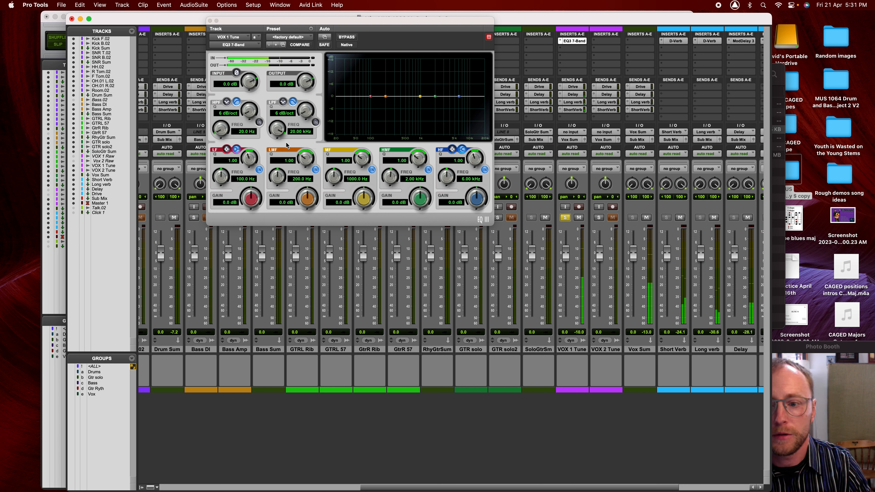
{"action": "left_click", "coordinate": [259, 122]}
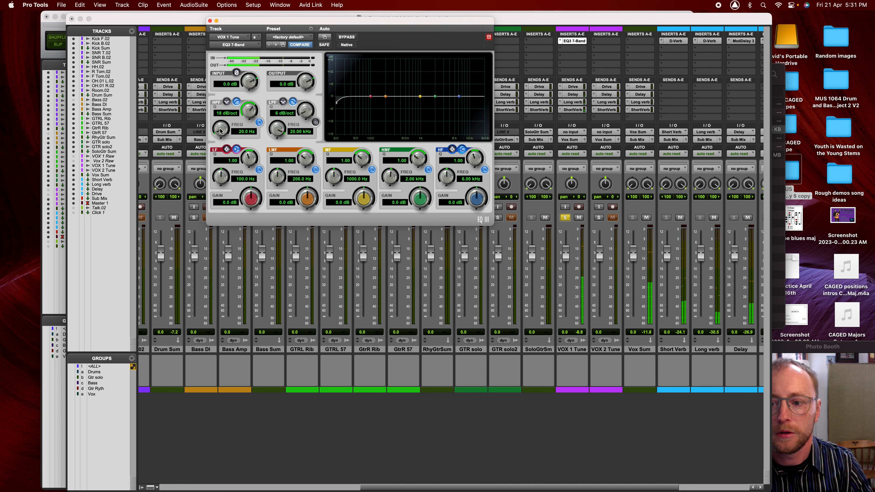
{"action": "left_click_drag", "start_coordinate": [221, 129], "coordinate": [233, 87]}
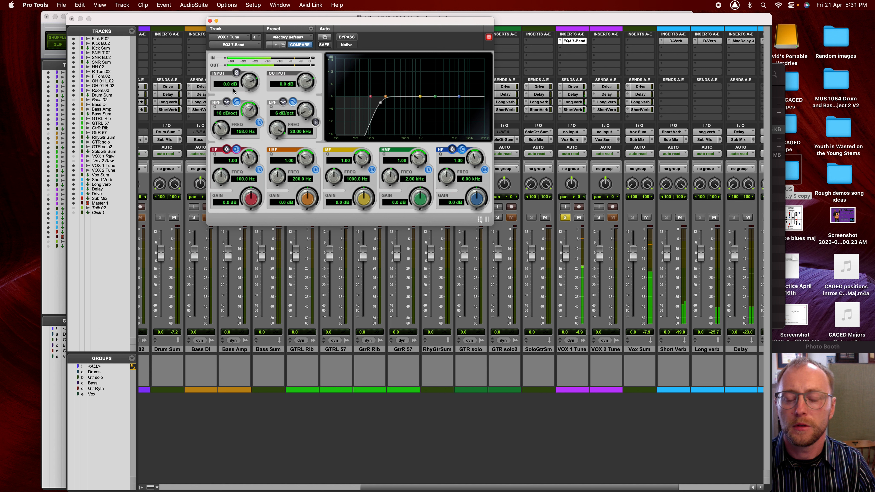
{"action": "left_click", "coordinate": [259, 123]}
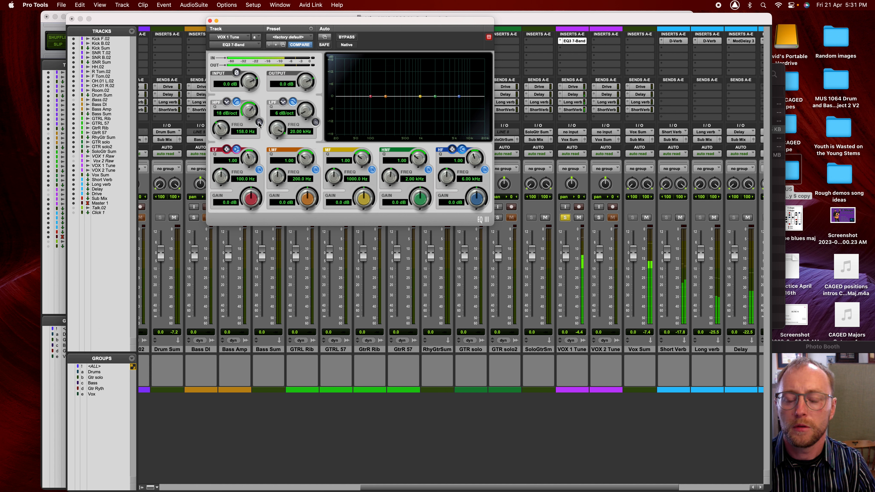
{"action": "left_click", "coordinate": [259, 123]}
{"action": "left_click_drag", "start_coordinate": [222, 130], "coordinate": [223, 135]}
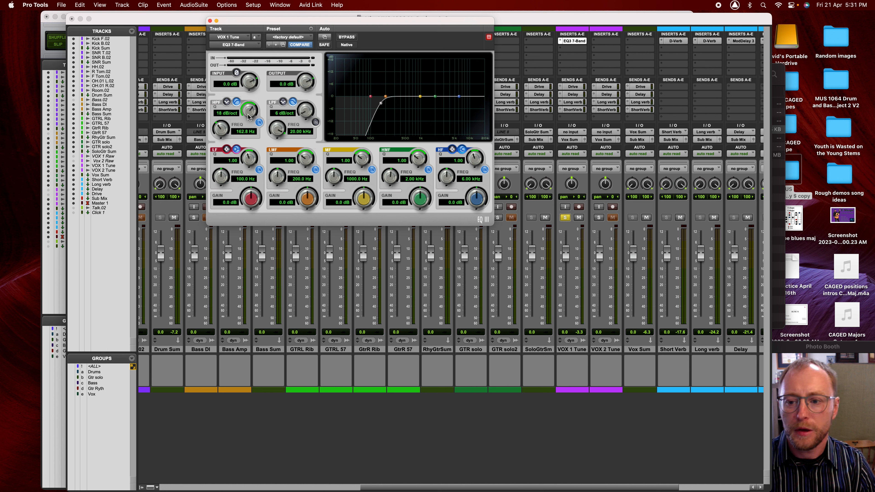
{"action": "left_click_drag", "start_coordinate": [249, 126], "coordinate": [218, 131]}
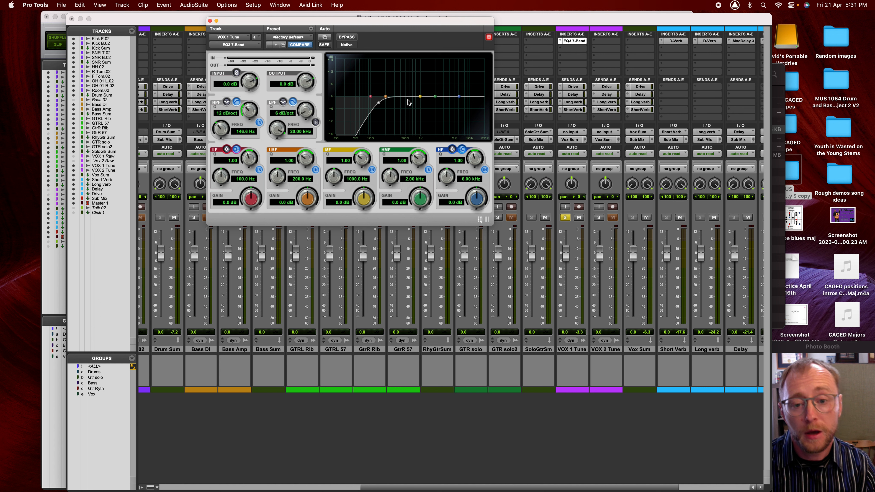
- Cut VOX 1 Tune's mid band 5 dB at 488.6 Hz (Q 5.01) and add a narrow 2.8 dB high-mid boost at 3.77 kHz
{"action": "left_click_drag", "start_coordinate": [420, 96], "coordinate": [411, 87]}
{"action": "left_click_drag", "start_coordinate": [361, 159], "coordinate": [363, 135]}
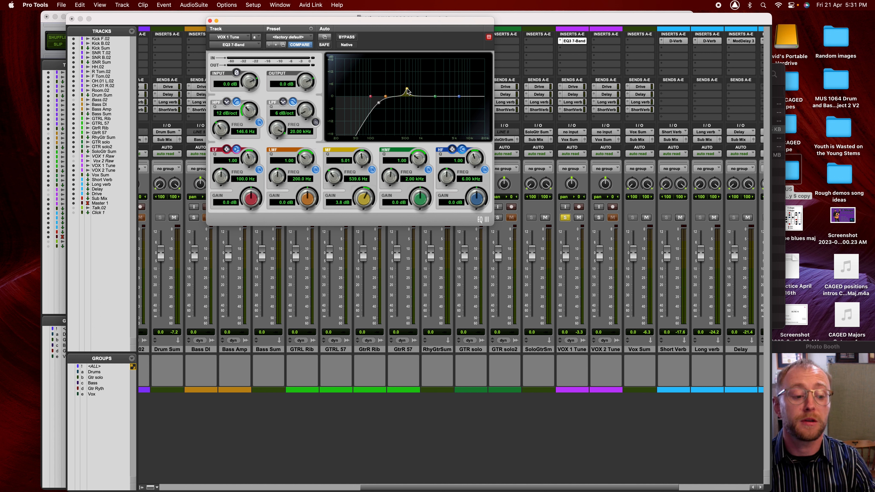
{"action": "left_click_drag", "start_coordinate": [406, 90], "coordinate": [408, 113]}
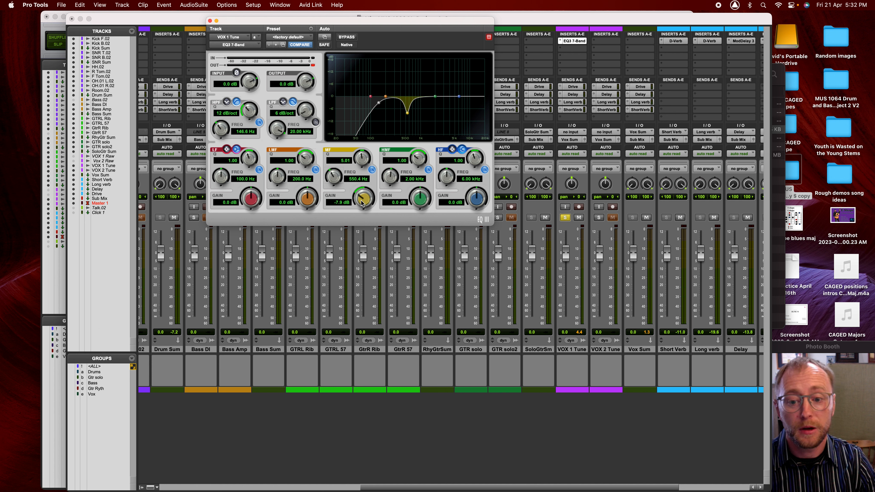
{"action": "left_click_drag", "start_coordinate": [409, 114], "coordinate": [406, 109]}
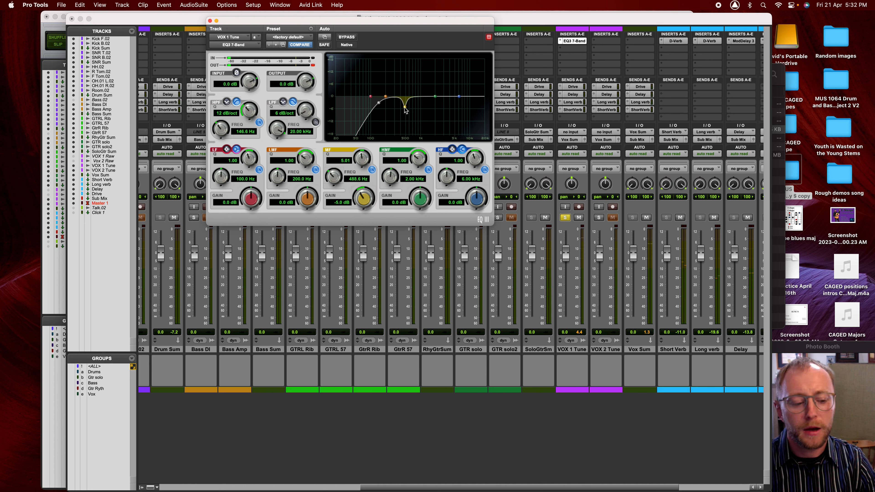
{"action": "left_click_drag", "start_coordinate": [436, 99], "coordinate": [449, 91]}
{"action": "left_click_drag", "start_coordinate": [420, 144], "coordinate": [423, 141]}
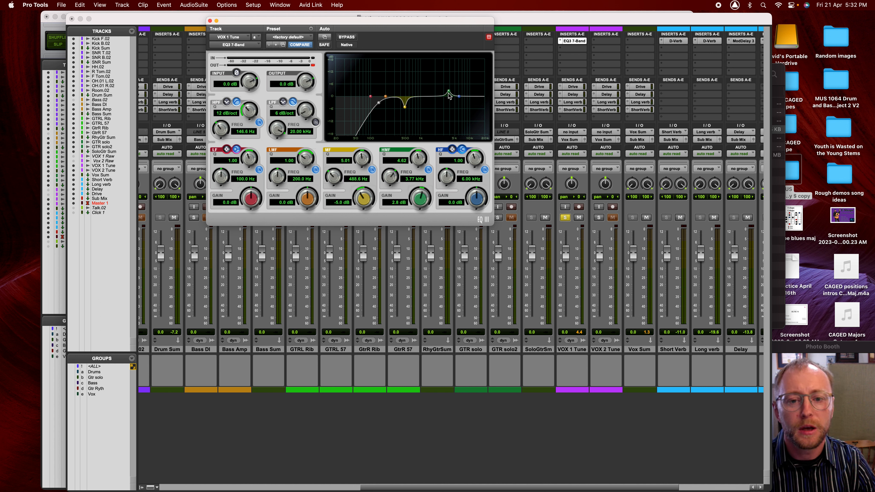
- Settle the high-mid boost near 3.85 kHz and make the high band a 2.2 dB peak at 7.12 kHz, Q 3.24
{"action": "left_click_drag", "start_coordinate": [449, 91], "coordinate": [469, 92]}
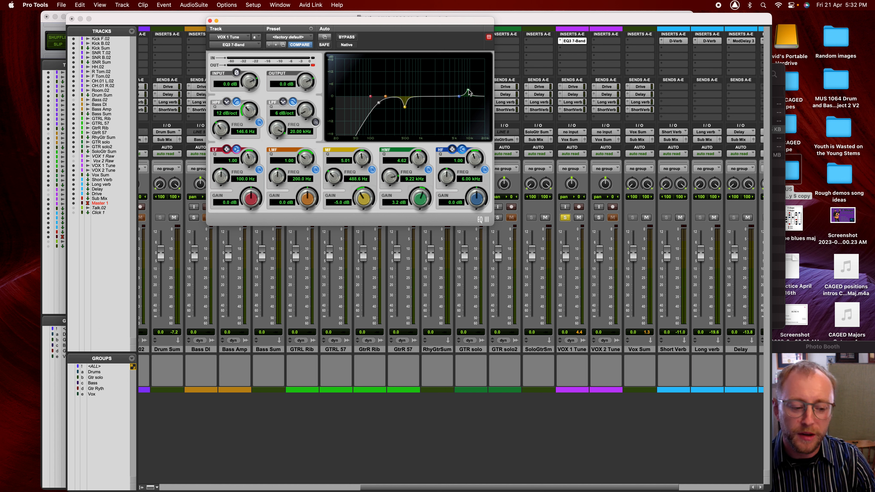
{"action": "left_click_drag", "start_coordinate": [468, 93], "coordinate": [450, 90]}
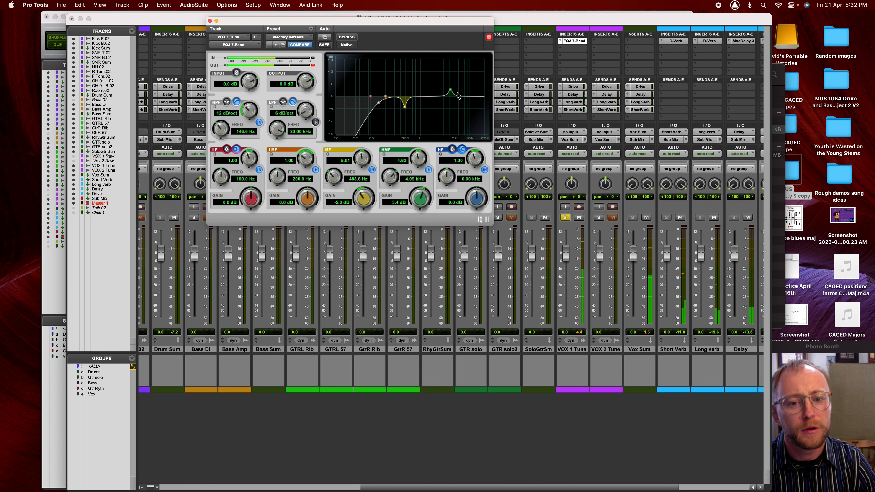
{"action": "left_click", "coordinate": [452, 150]}
{"action": "left_click_drag", "start_coordinate": [459, 96], "coordinate": [465, 92]}
{"action": "left_click_drag", "start_coordinate": [481, 166], "coordinate": [479, 159]}
{"action": "left_click_drag", "start_coordinate": [465, 93], "coordinate": [449, 92]}
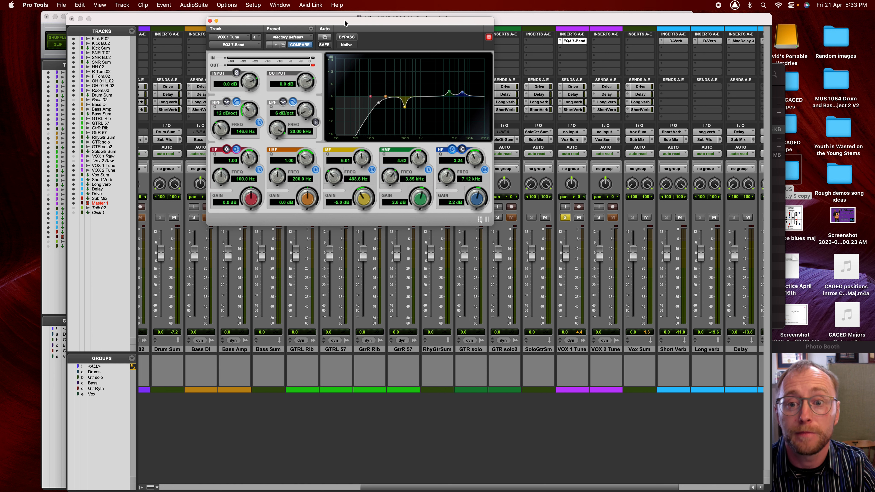
- Close the VOX 1 Tune EQ window and bring Photo Booth to the front
{"action": "left_click_drag", "start_coordinate": [266, 22], "coordinate": [353, 68]}
{"action": "left_click", "coordinate": [298, 66]}
{"action": "left_click_drag", "start_coordinate": [390, 19], "coordinate": [389, 10]}
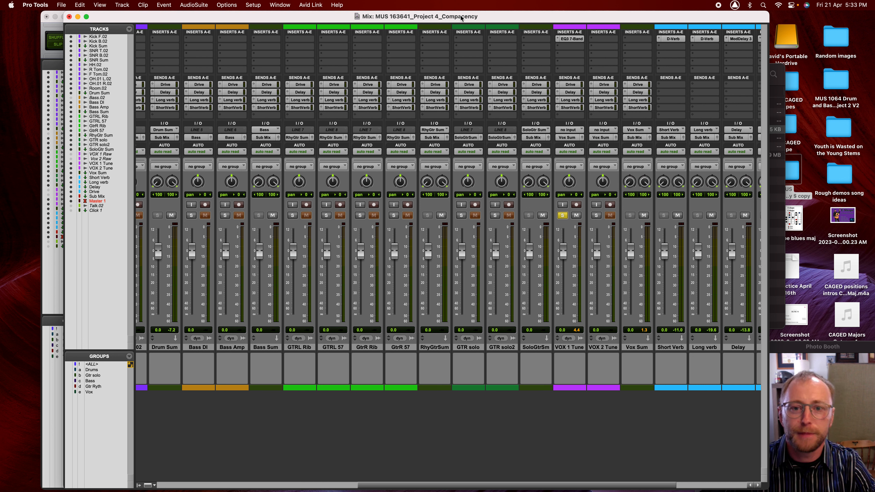
{"action": "left_click", "coordinate": [837, 390]}
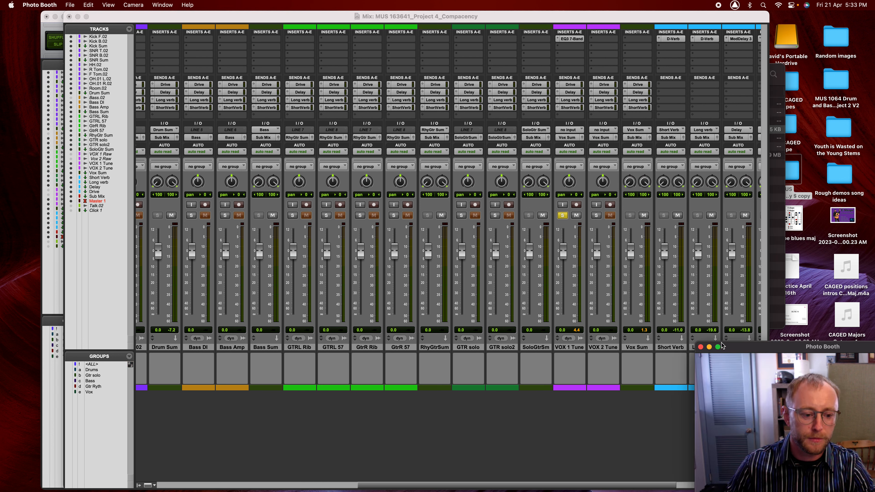